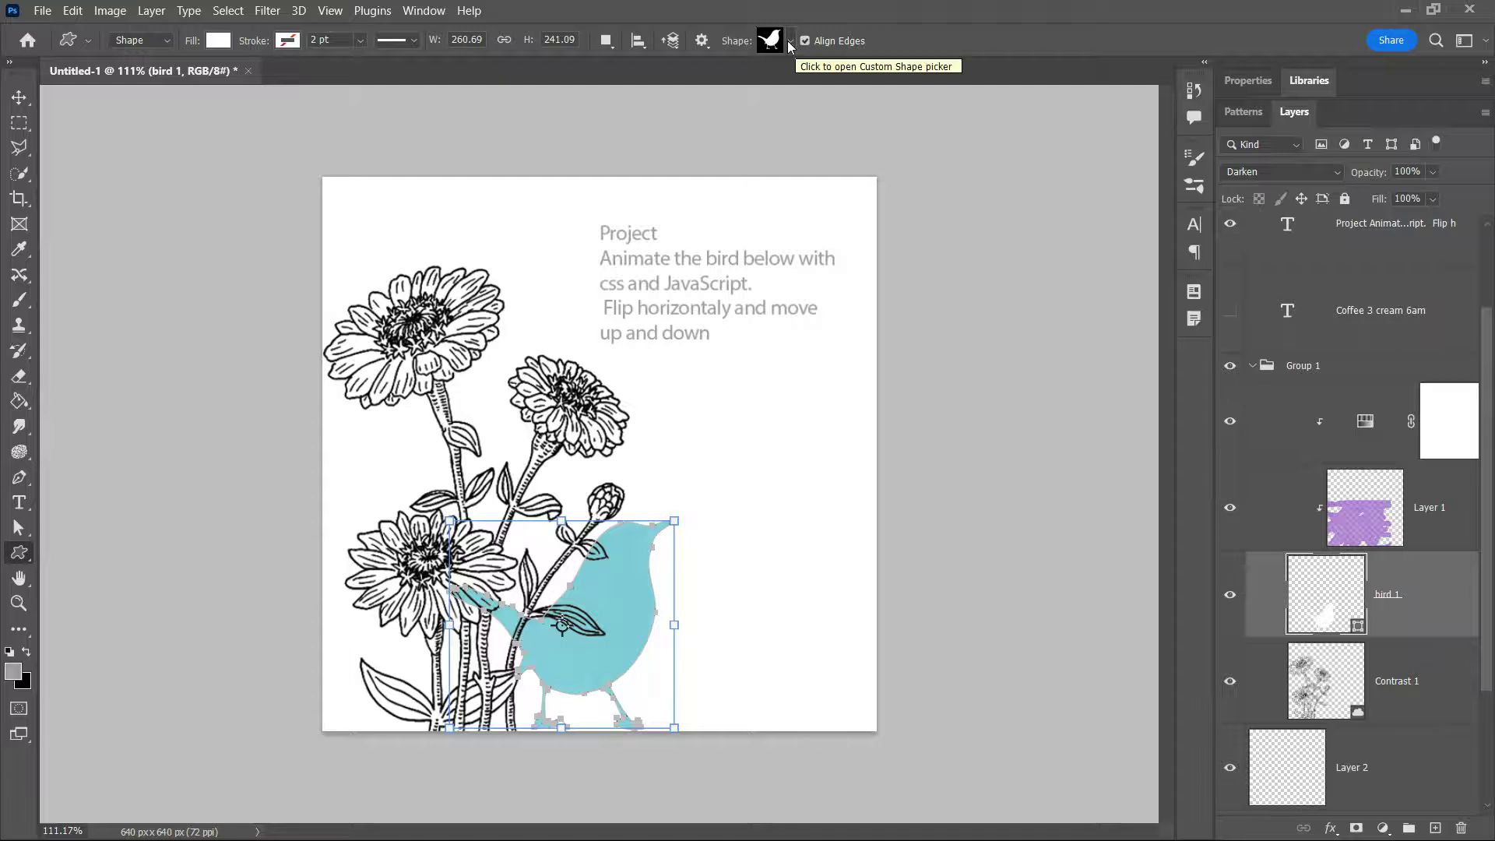
Open the Contrast 1 flower graphic from the library, inspect it and close it again.
{"action": "left_click", "coordinate": [1382, 716]}
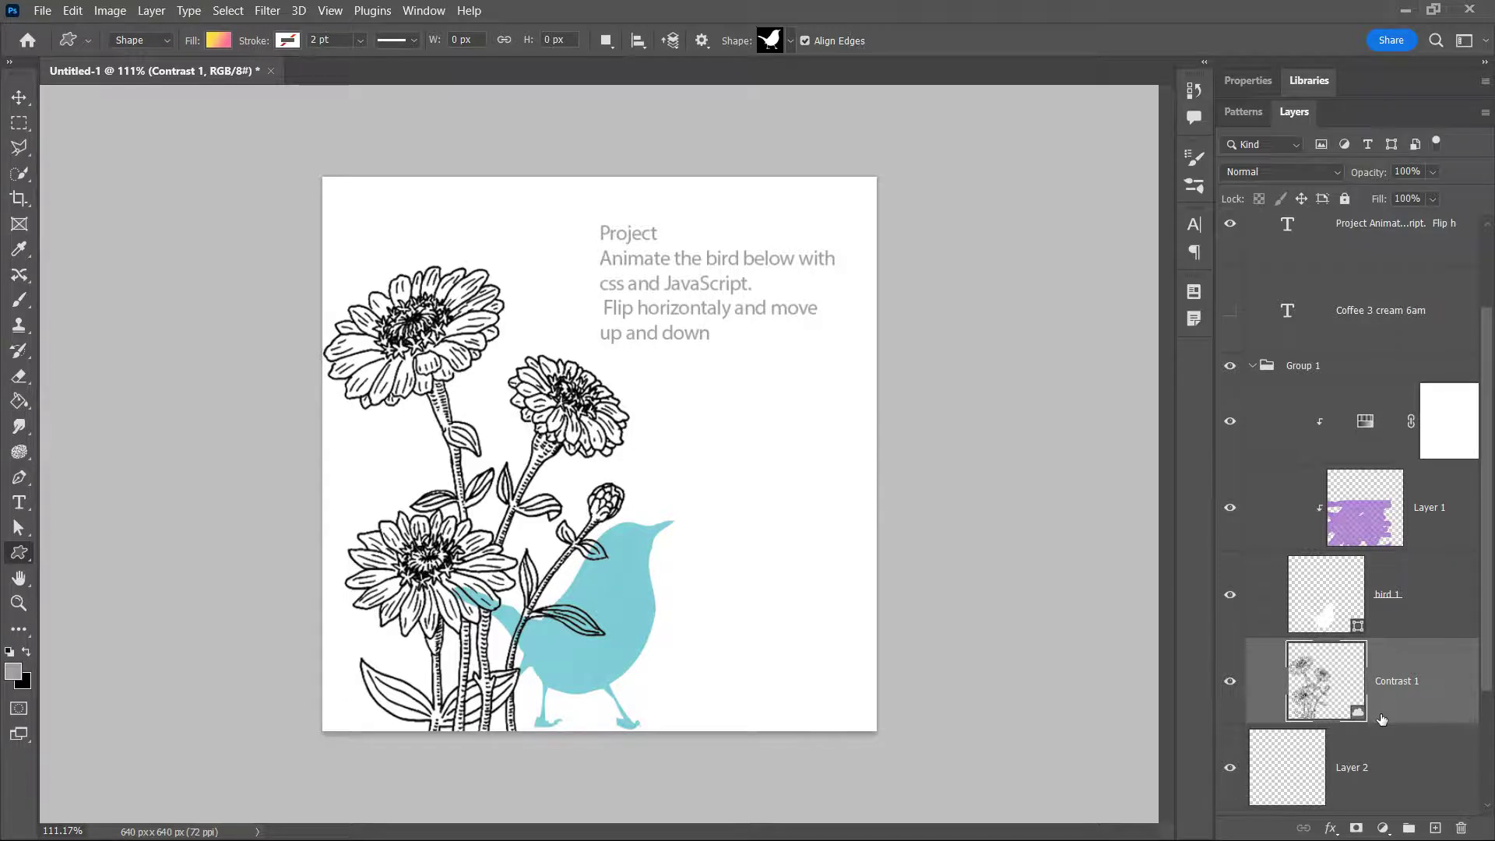
{"action": "left_click", "coordinate": [1321, 85]}
{"action": "scroll", "coordinate": [1435, 526], "scroll_direction": "down", "scroll_amount": 3}
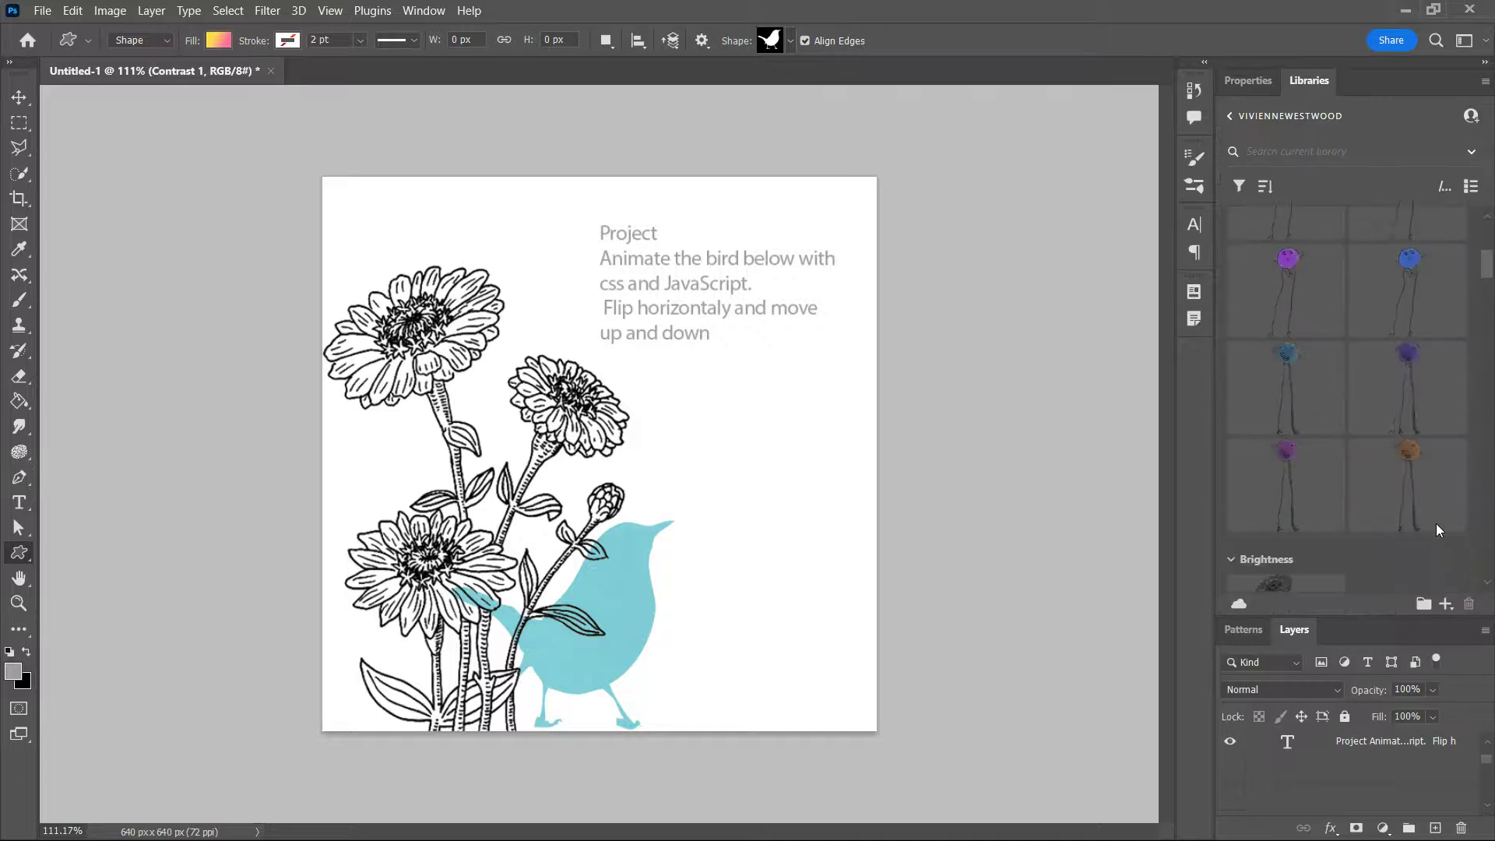
{"action": "scroll", "coordinate": [1269, 560], "scroll_direction": "down", "scroll_amount": 5}
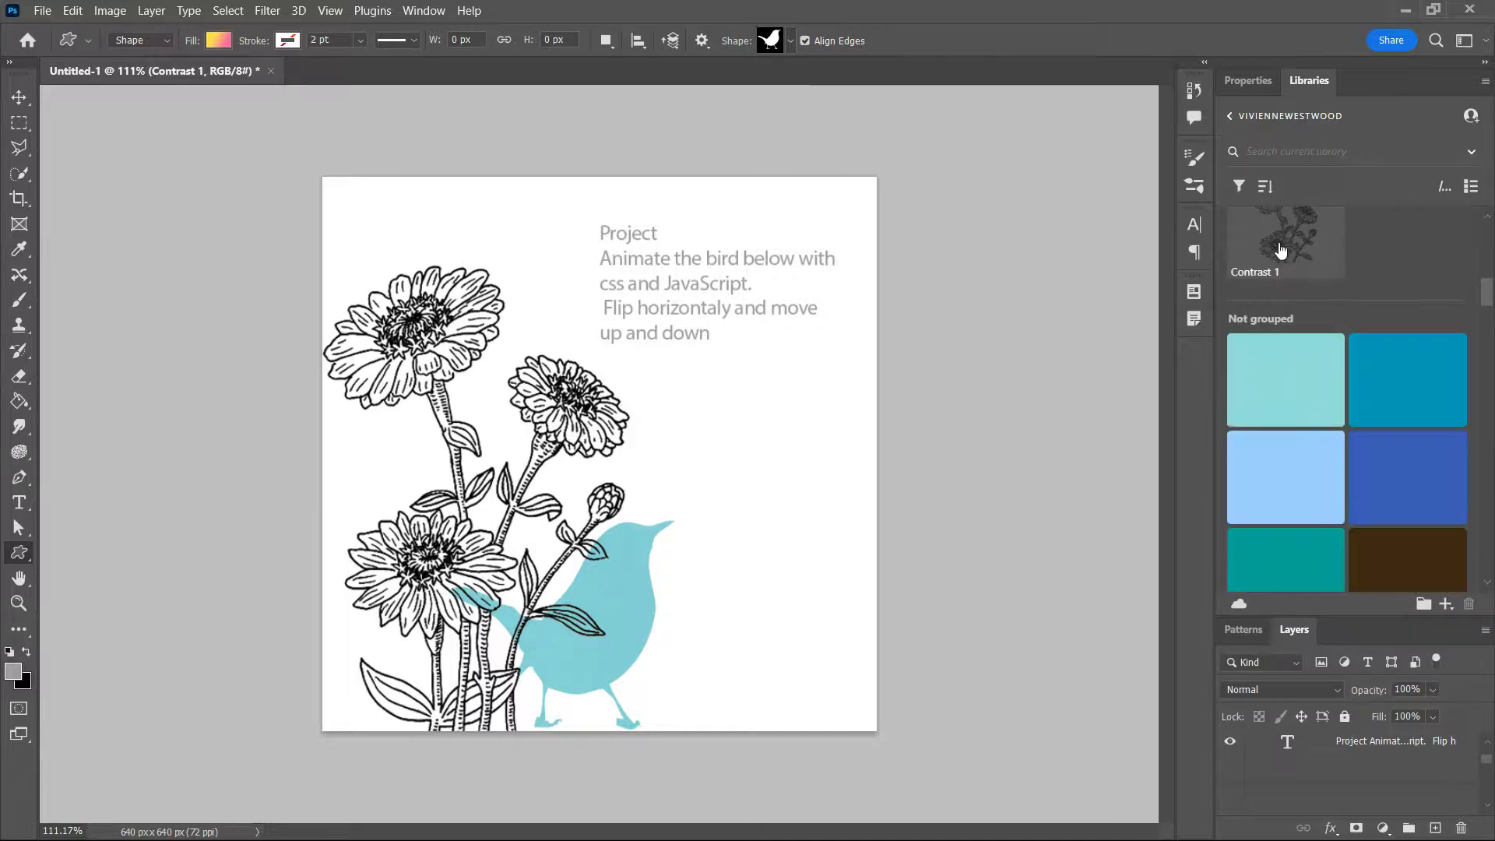
{"action": "mouse_move", "coordinate": [1281, 250]}
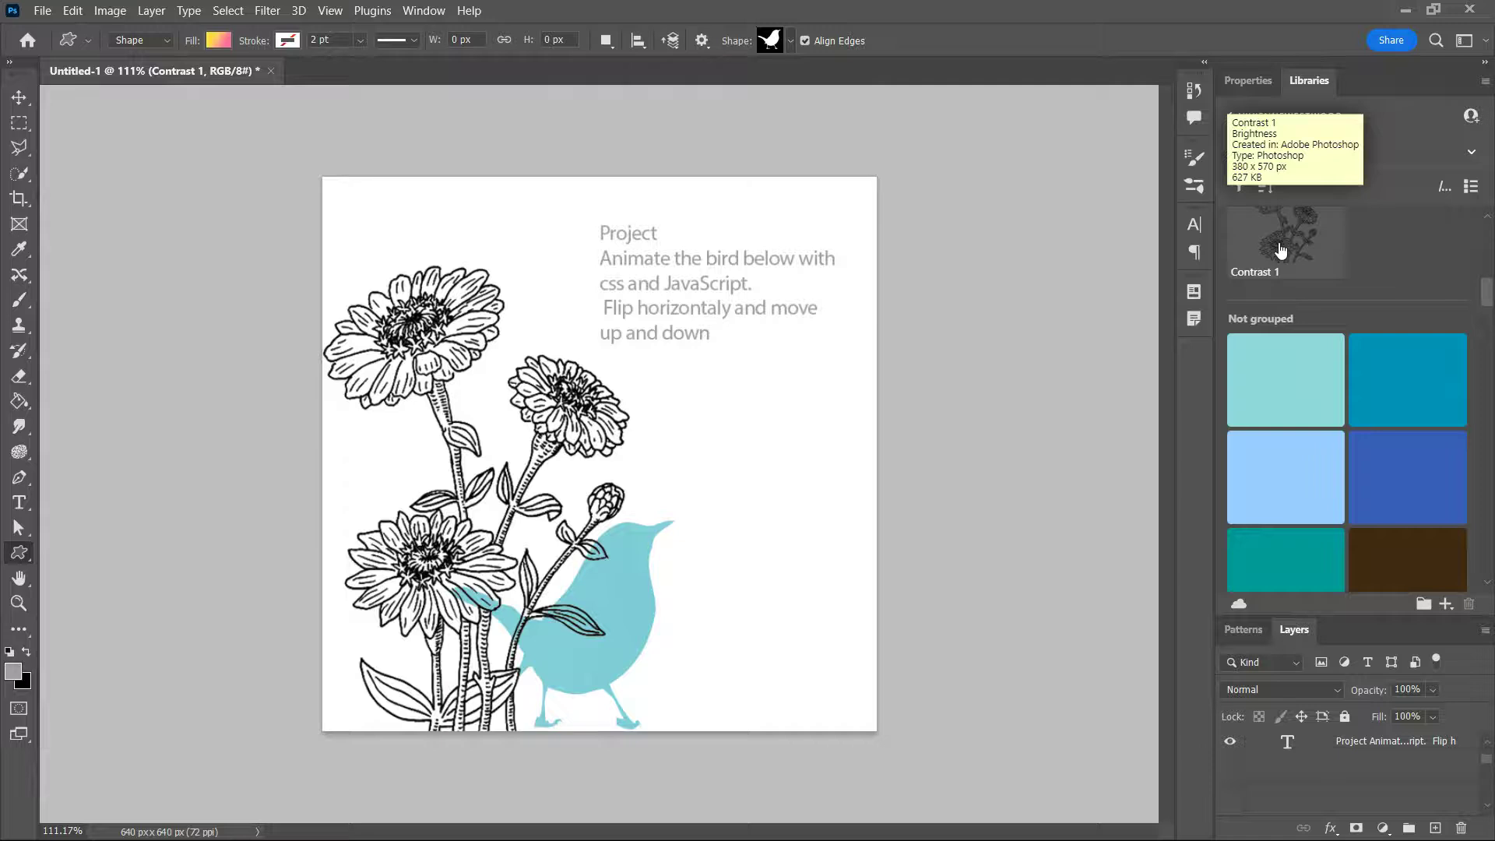
{"action": "double_click", "coordinate": [1280, 249]}
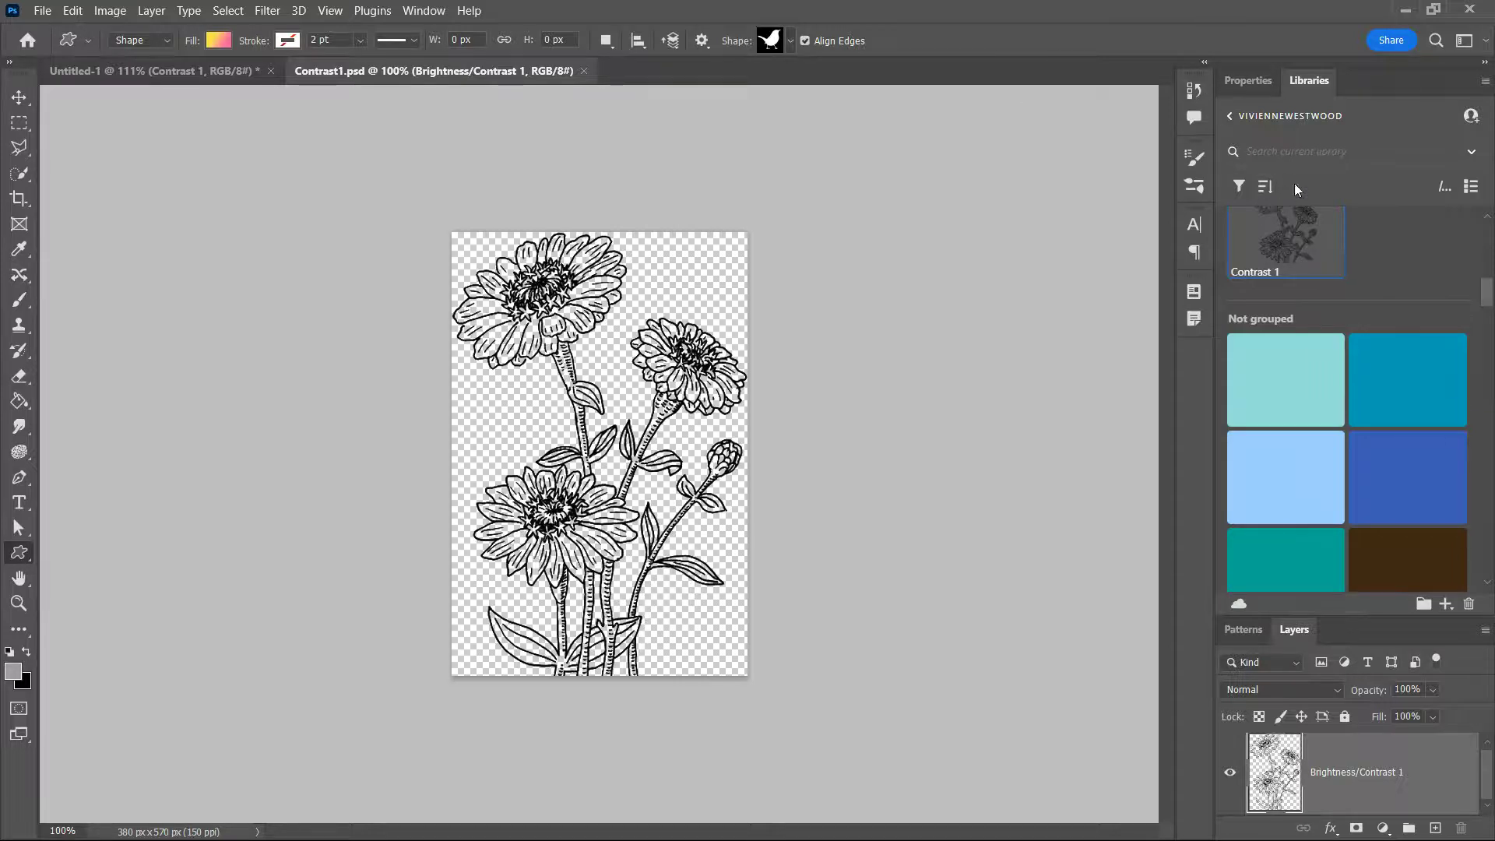
{"action": "left_click", "coordinate": [30, 98]}
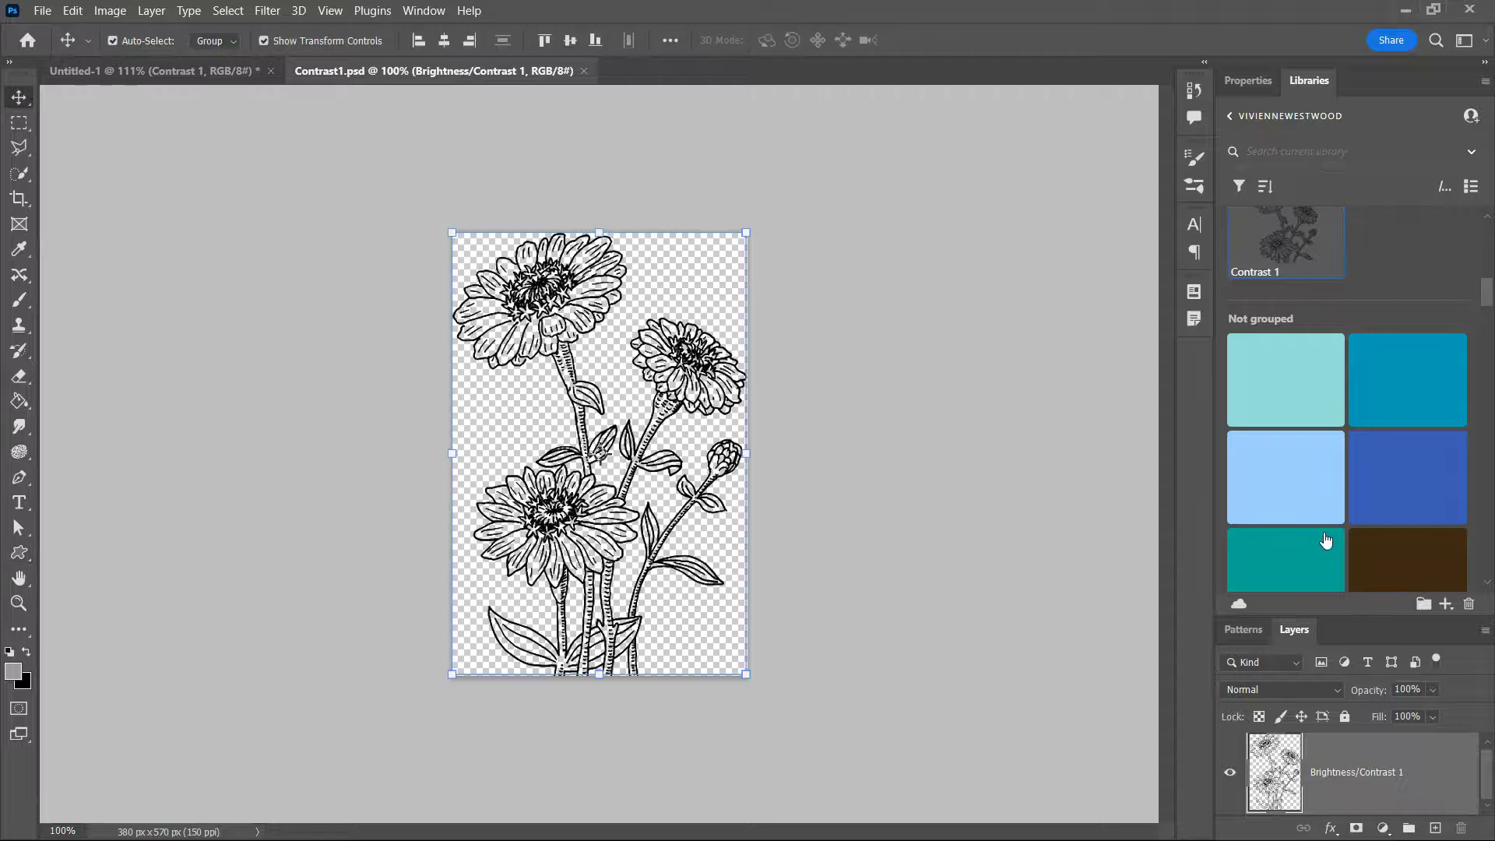
{"action": "key", "text": "ctrl+w"}
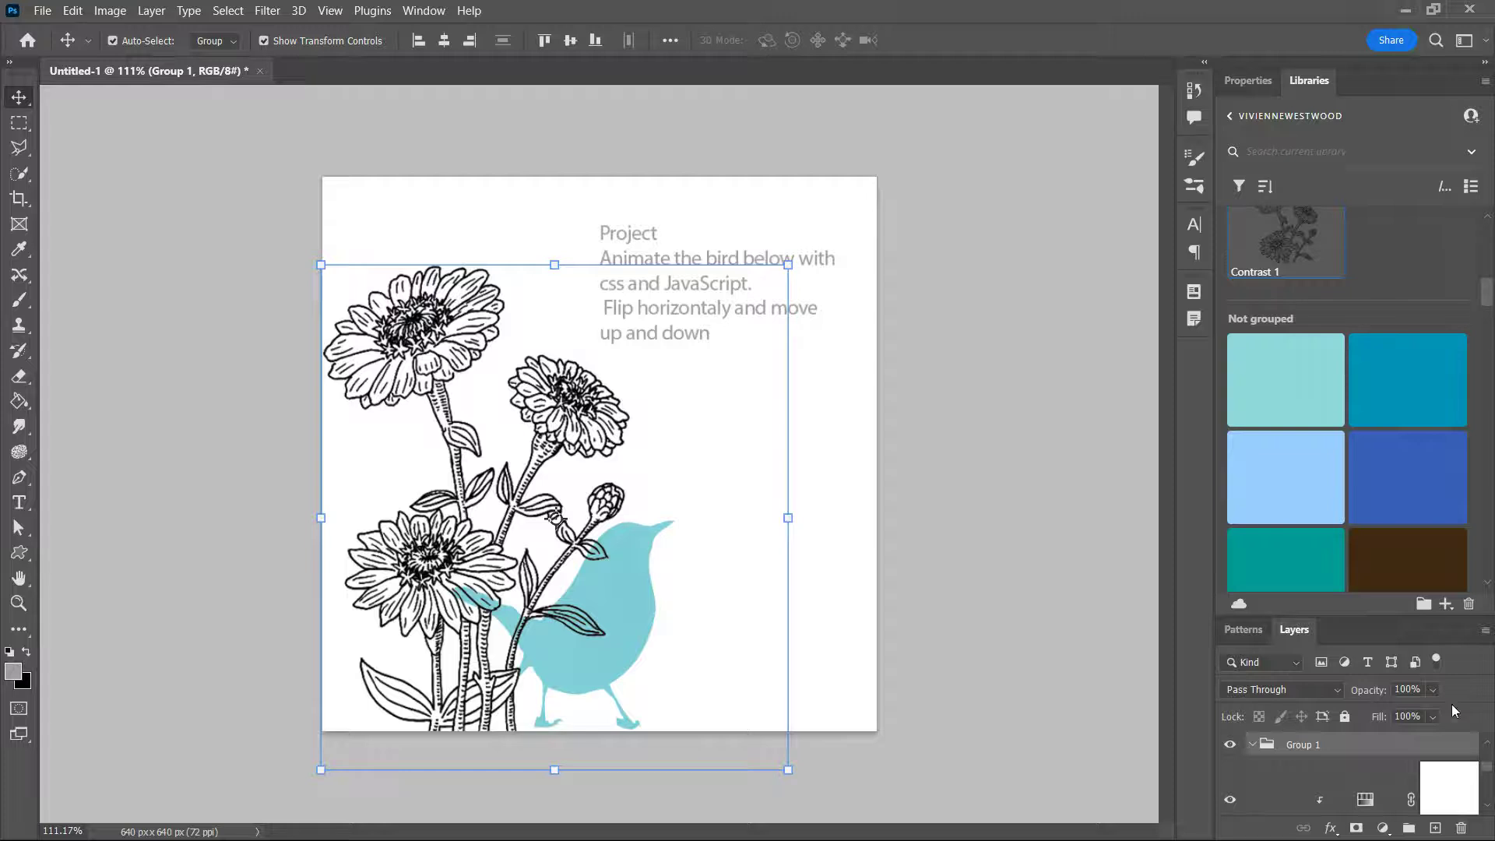
{"action": "double_click", "coordinate": [1312, 82]}
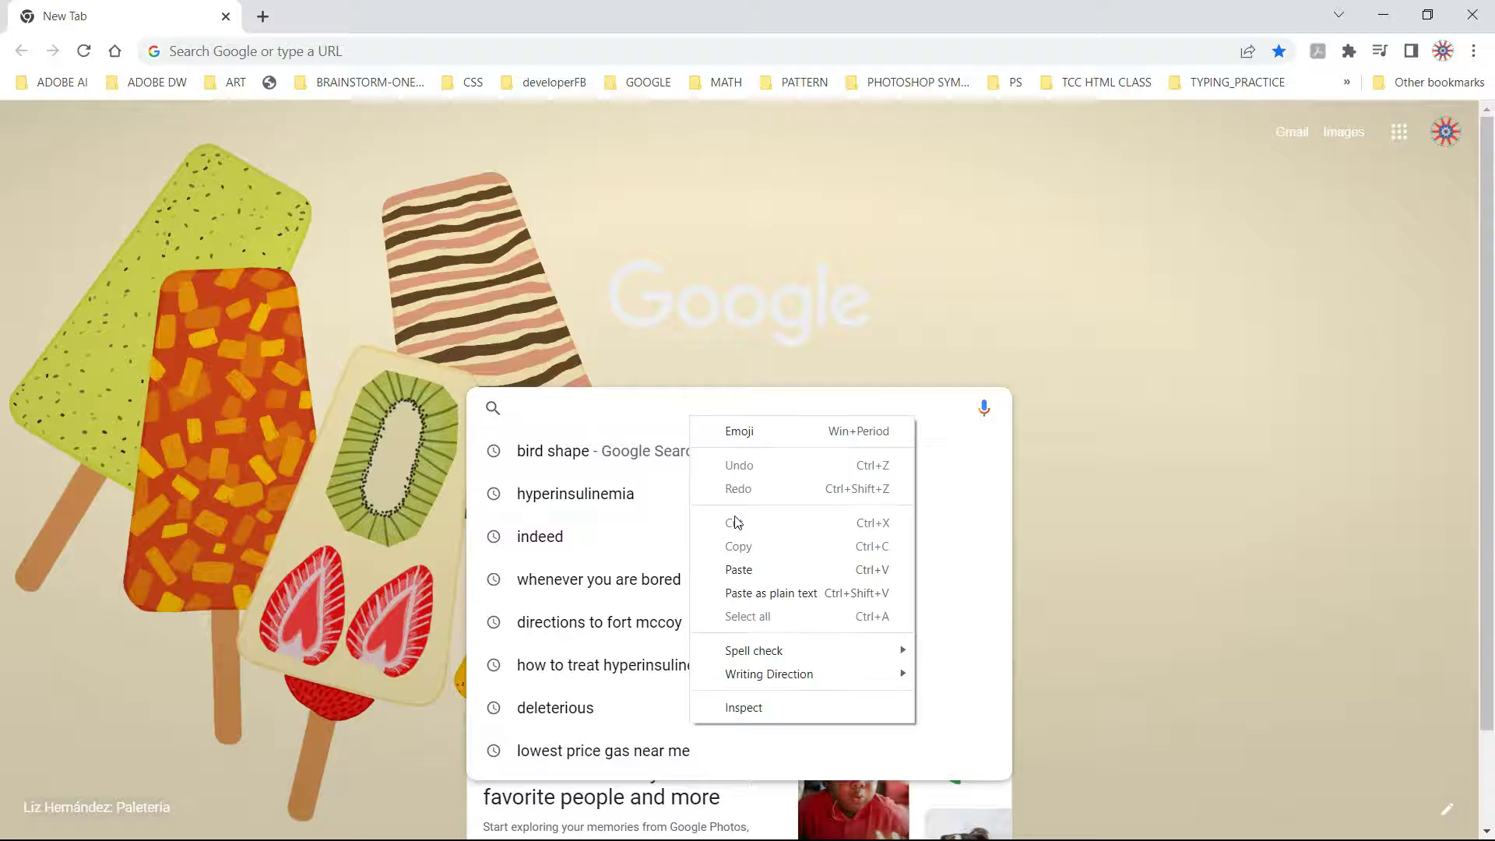
In Chrome, search Google for "bird shape" and enlarge the standing black bird silhouette.
{"action": "left_click", "coordinate": [756, 573]}
{"action": "key", "text": "Return"}
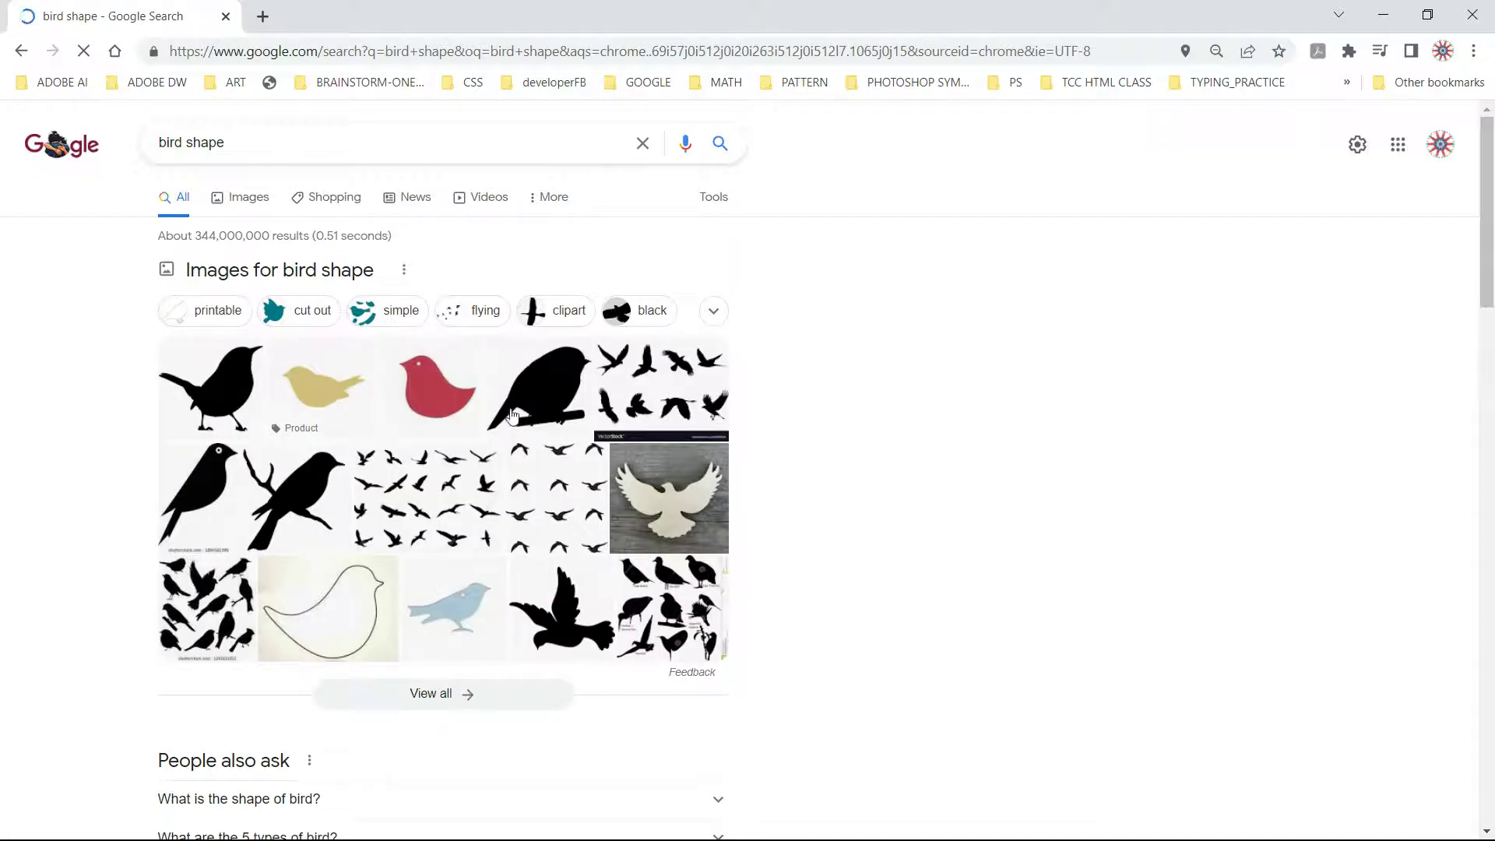
{"action": "left_click", "coordinate": [231, 399]}
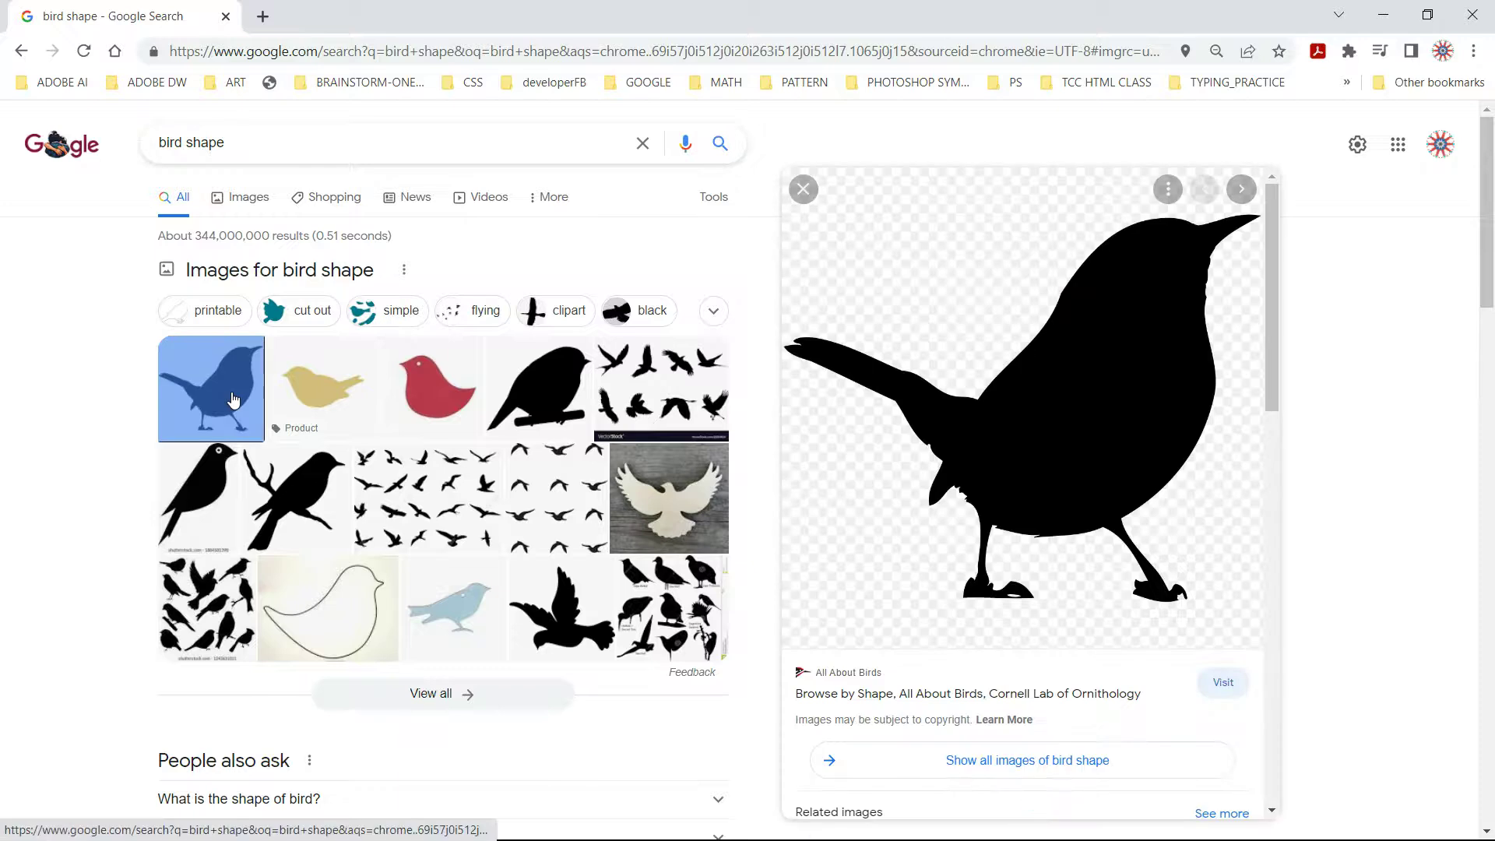
Switch to Photoshop, create a 1920 x 1080 px document from the Clipboard preset and paste the captured browser screen into it.
{"action": "key", "text": "alt+Tab"}
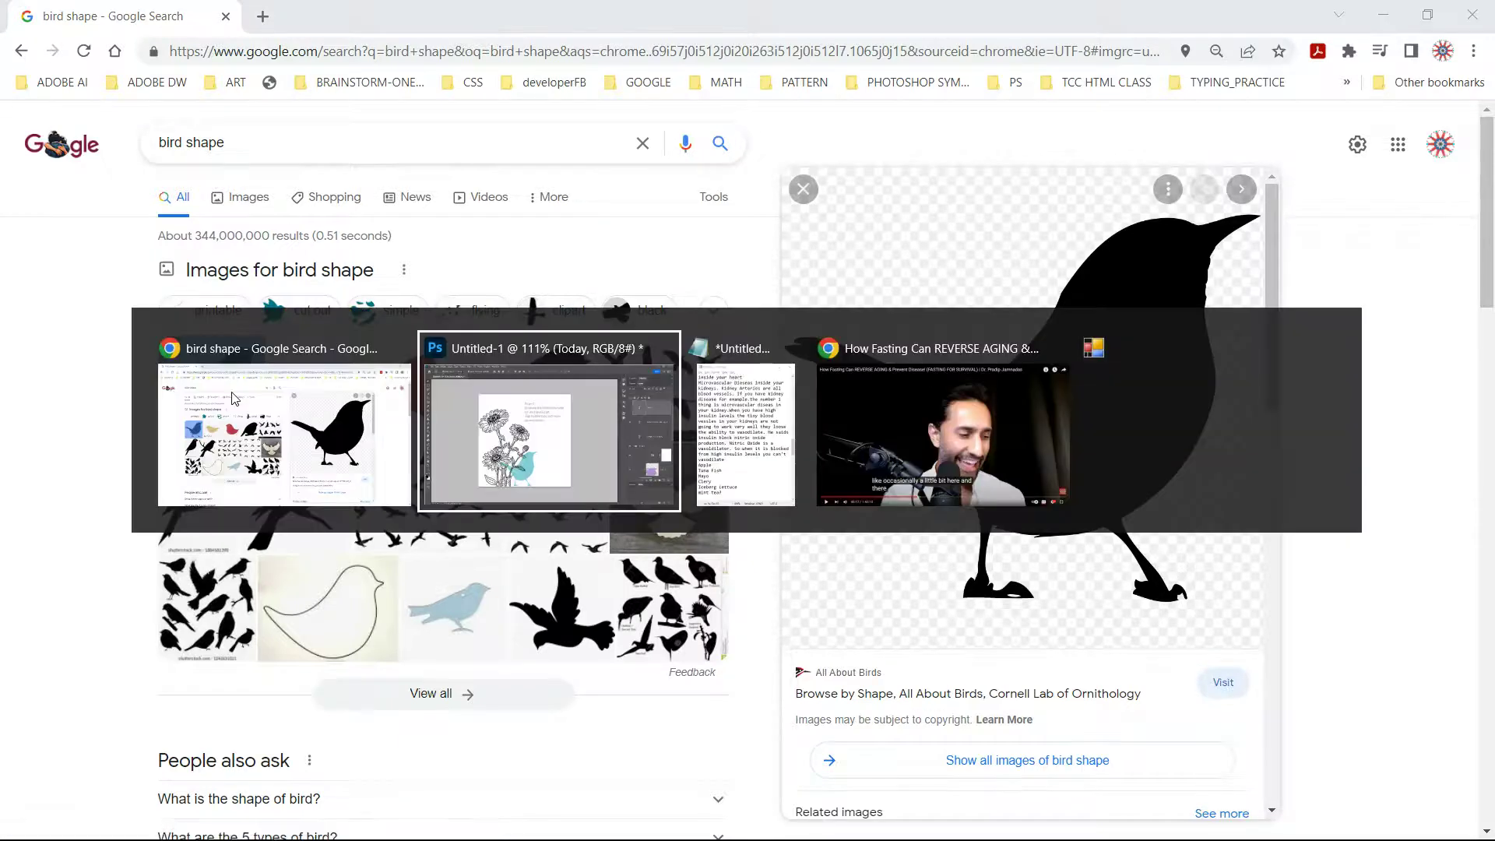
{"action": "left_click", "coordinate": [42, 10]}
{"action": "left_click", "coordinate": [61, 30]}
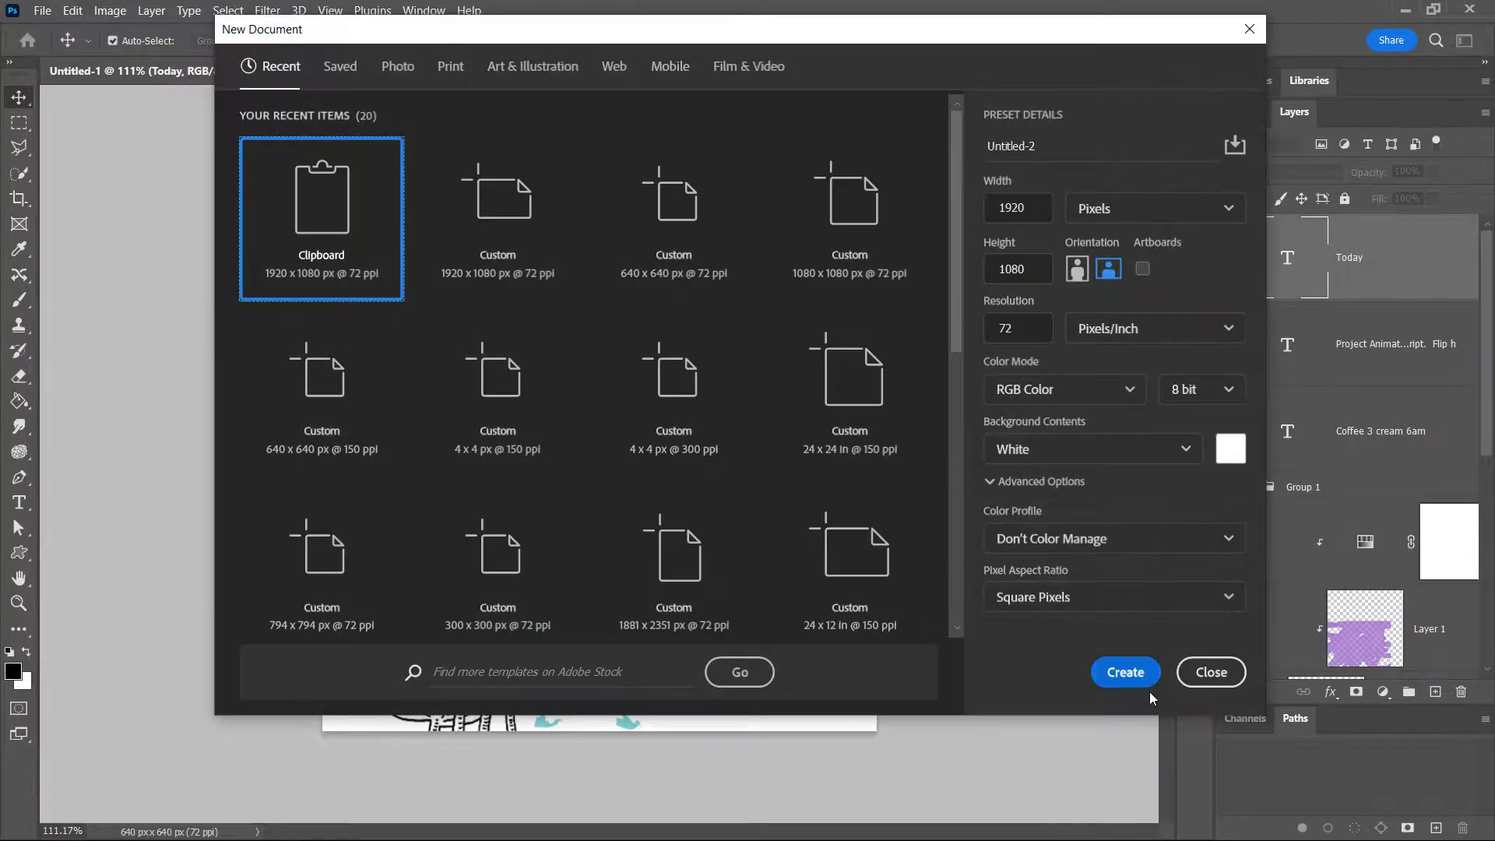
{"action": "left_click", "coordinate": [1121, 689]}
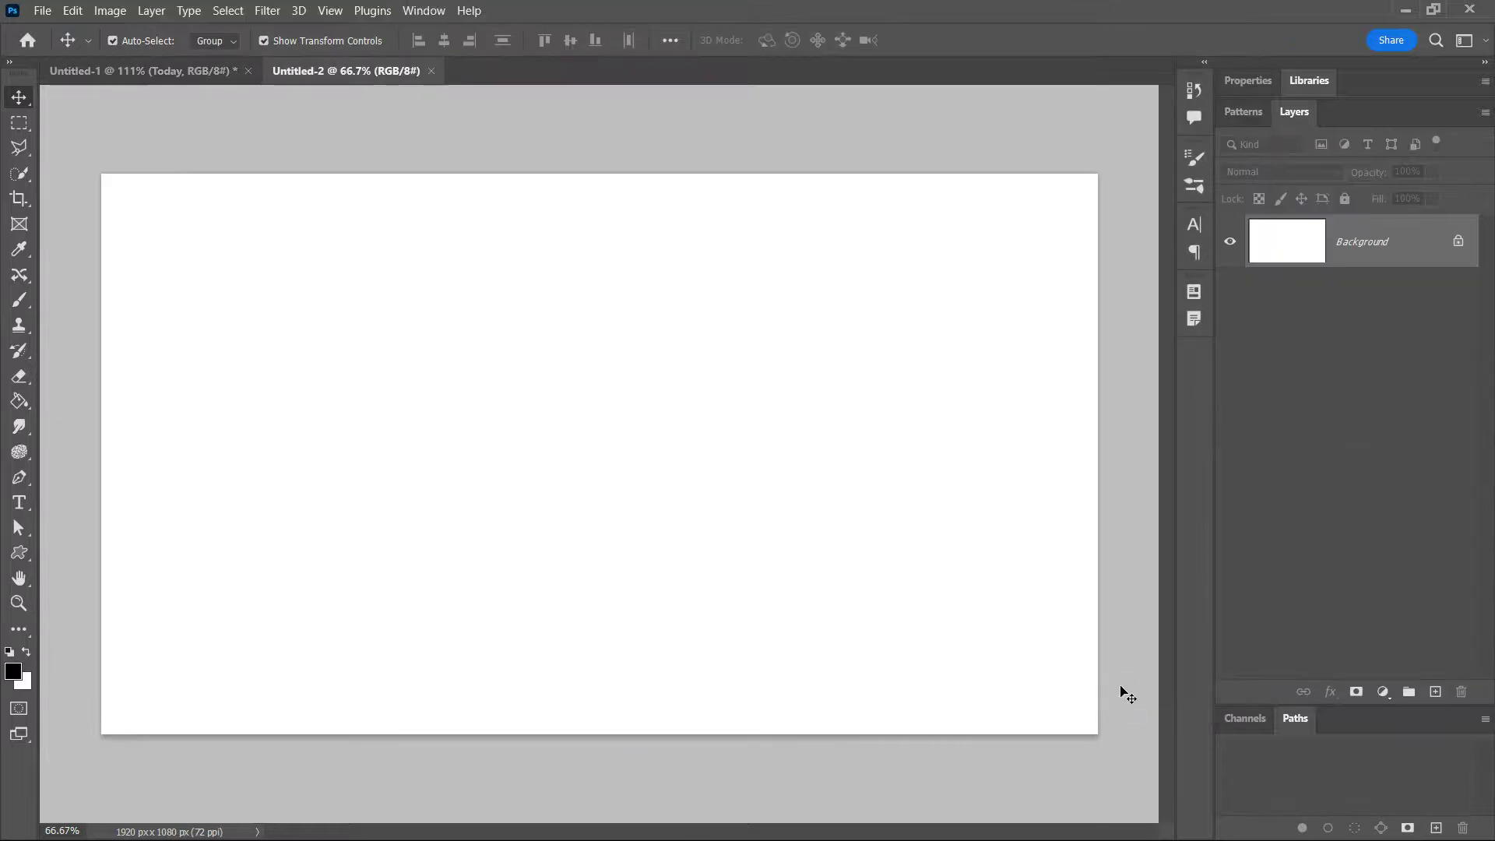
{"action": "left_click", "coordinate": [75, 11]}
{"action": "left_click", "coordinate": [90, 171]}
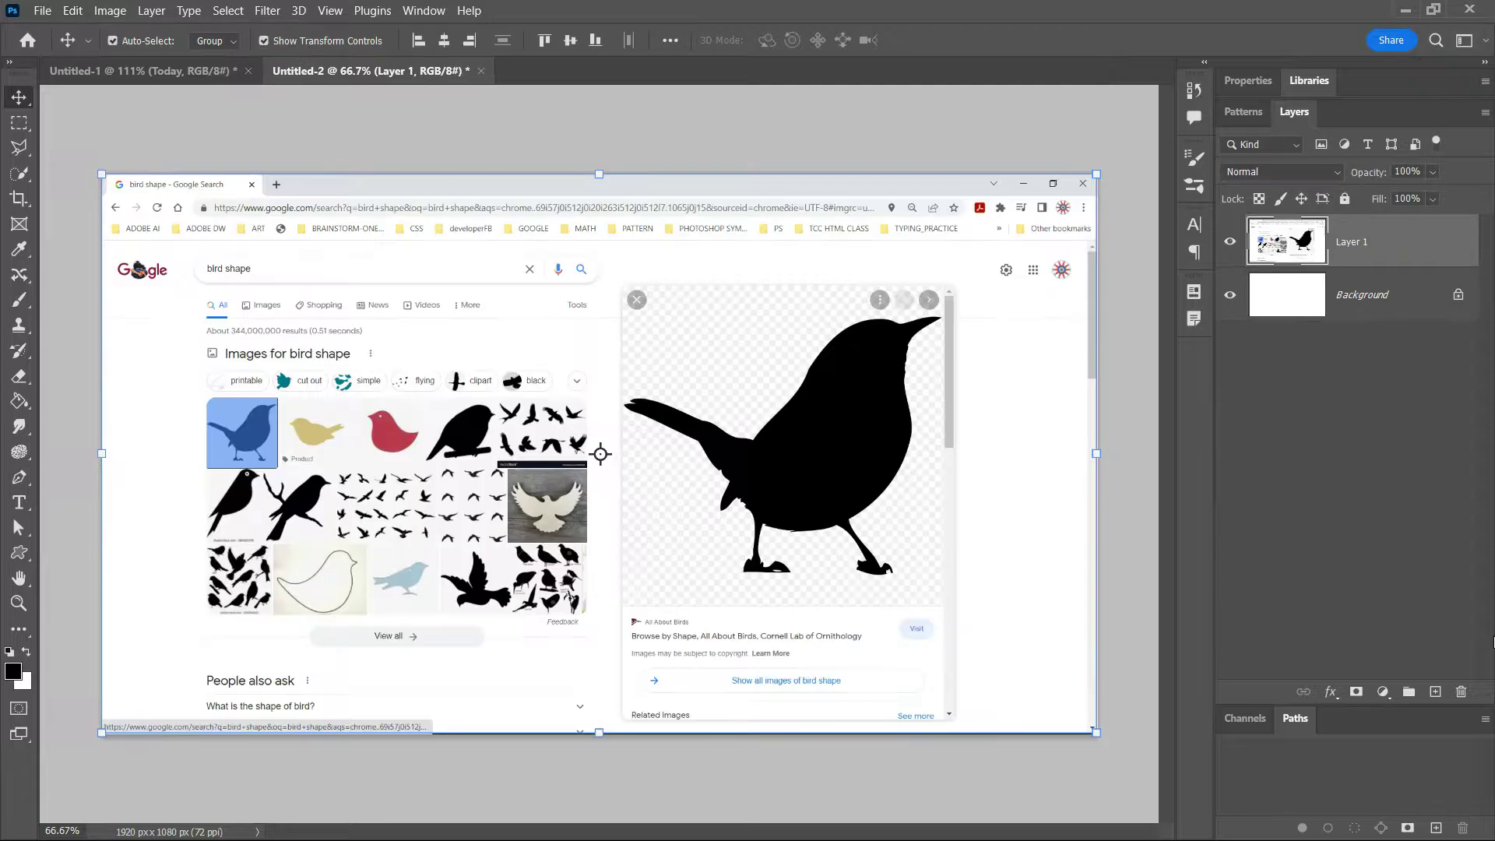
{"action": "key", "text": "m"}
{"action": "left_click_drag", "start_coordinate": [618, 277], "coordinate": [1001, 661]}
{"action": "left_click", "coordinate": [958, 602]}
Select the large black bird silhouette in the pasted screen capture with the Quick Selection tool.
{"action": "key", "text": "w"}
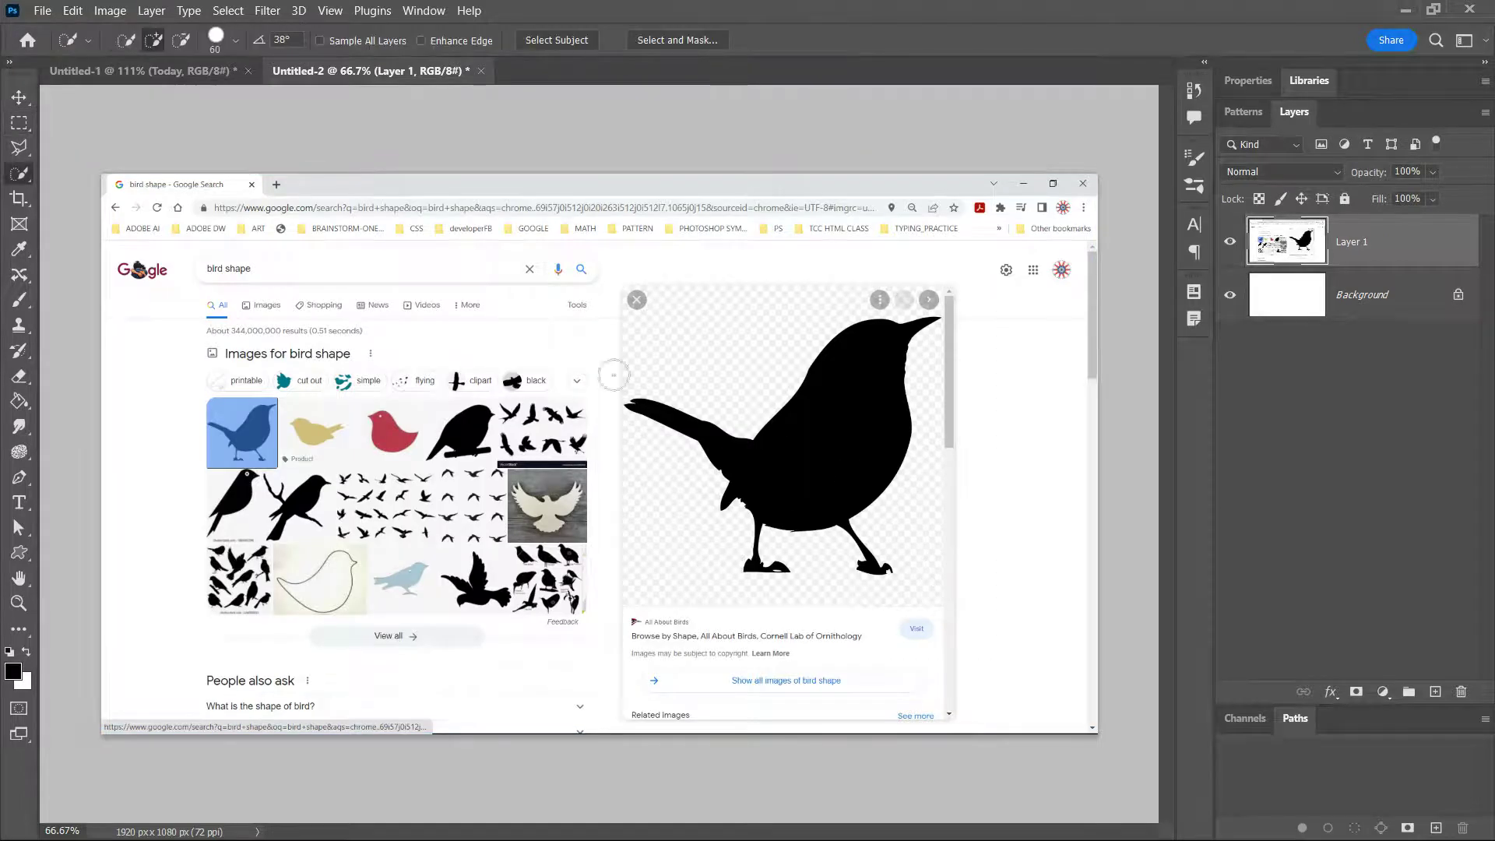
{"action": "left_click", "coordinate": [844, 409]}
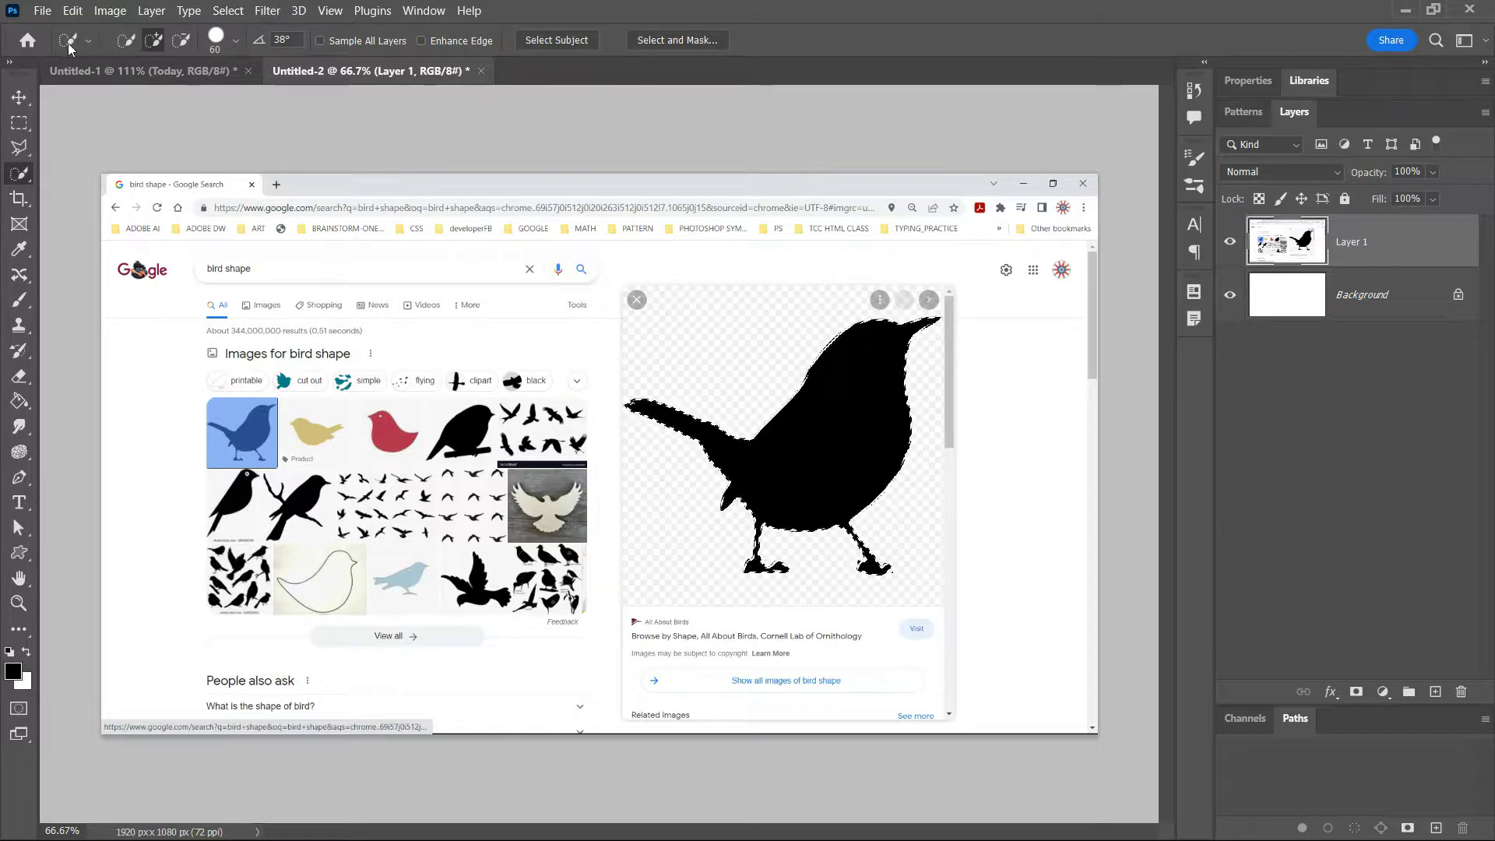
{"action": "left_click", "coordinate": [127, 43]}
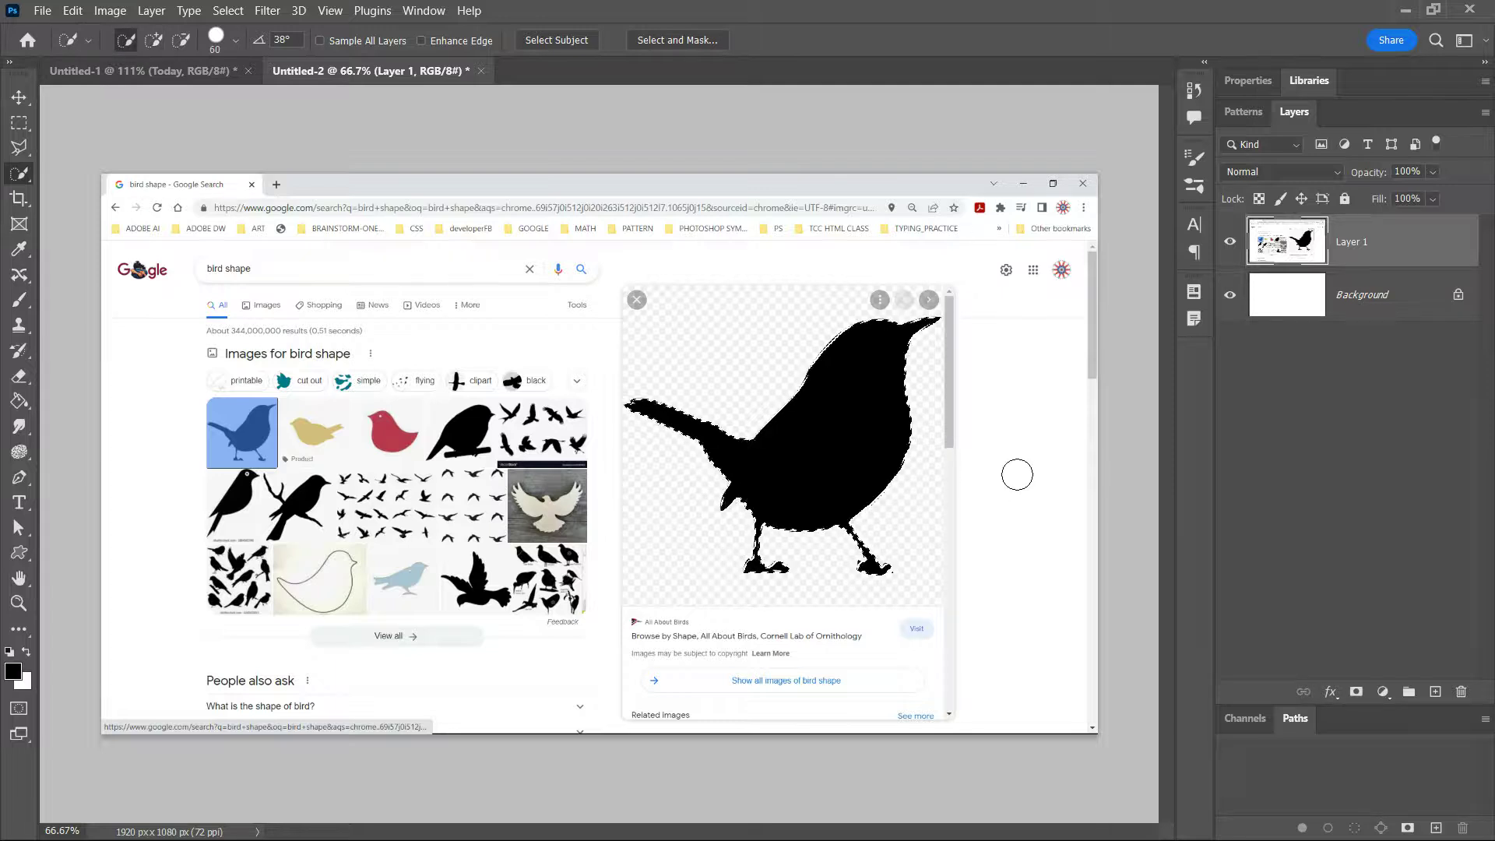
Cut the selected bird silhouette onto its own new layer, keeping the default layer settings.
{"action": "key", "text": "ctrl+shift+n"}
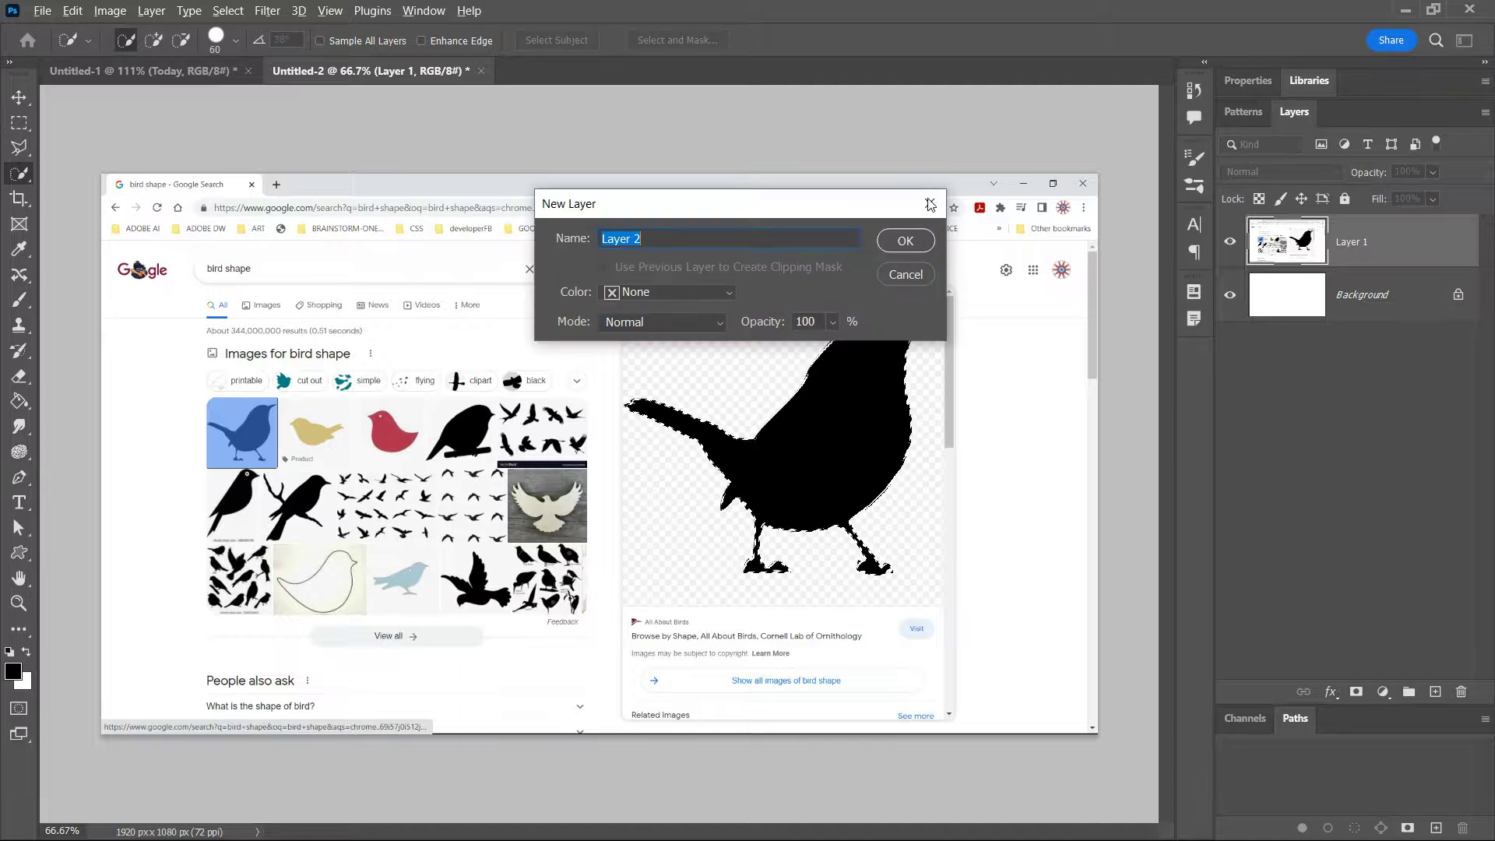
{"action": "left_click", "coordinate": [899, 244]}
{"action": "key", "text": "alt+BackSpace"}
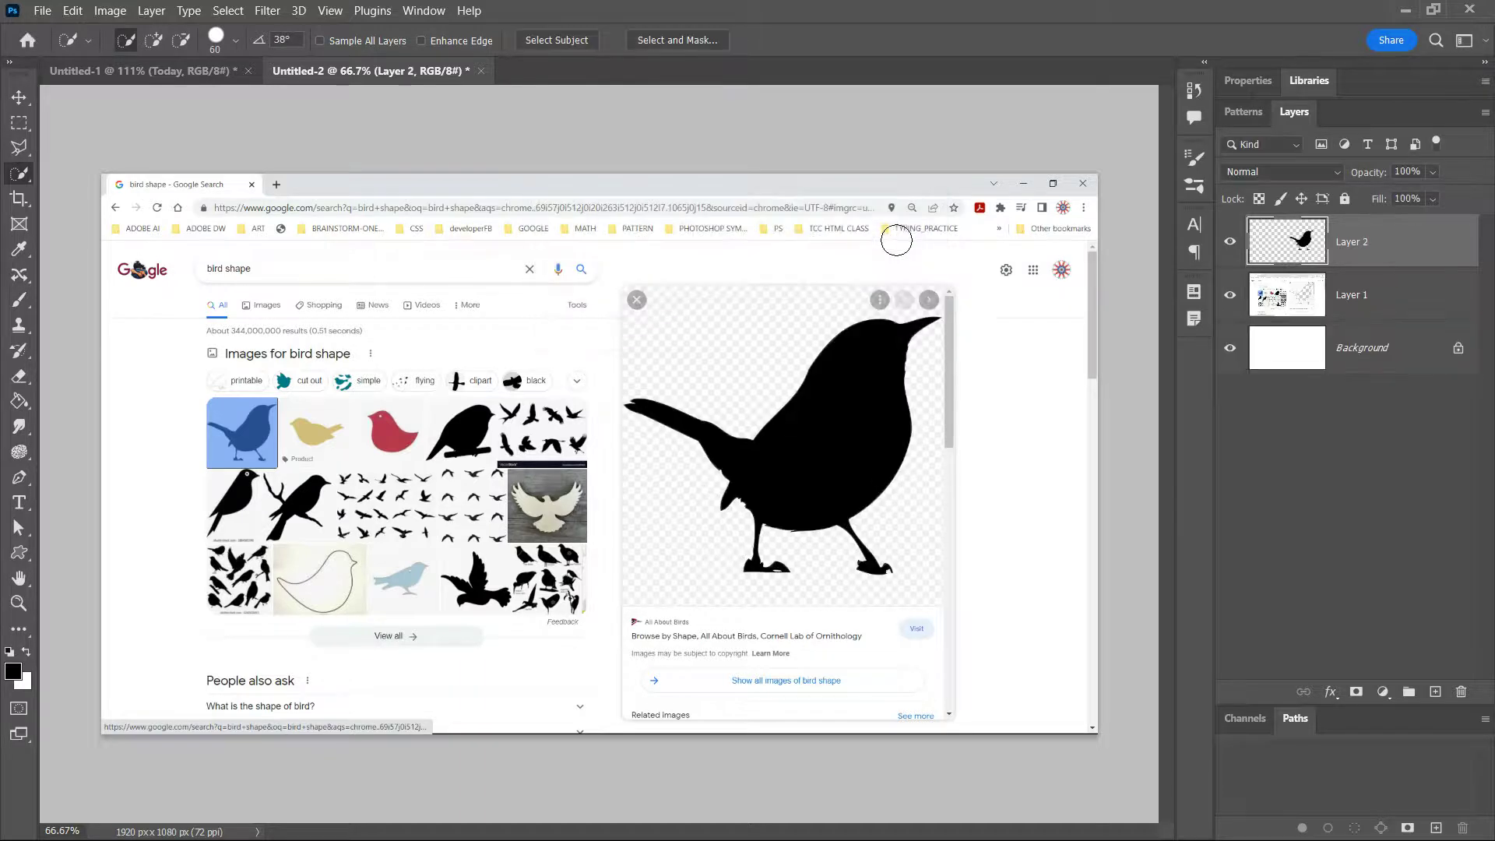
Delete Layer 1 and the Background layer so that only the bird layer is kept.
{"action": "left_click", "coordinate": [1405, 308]}
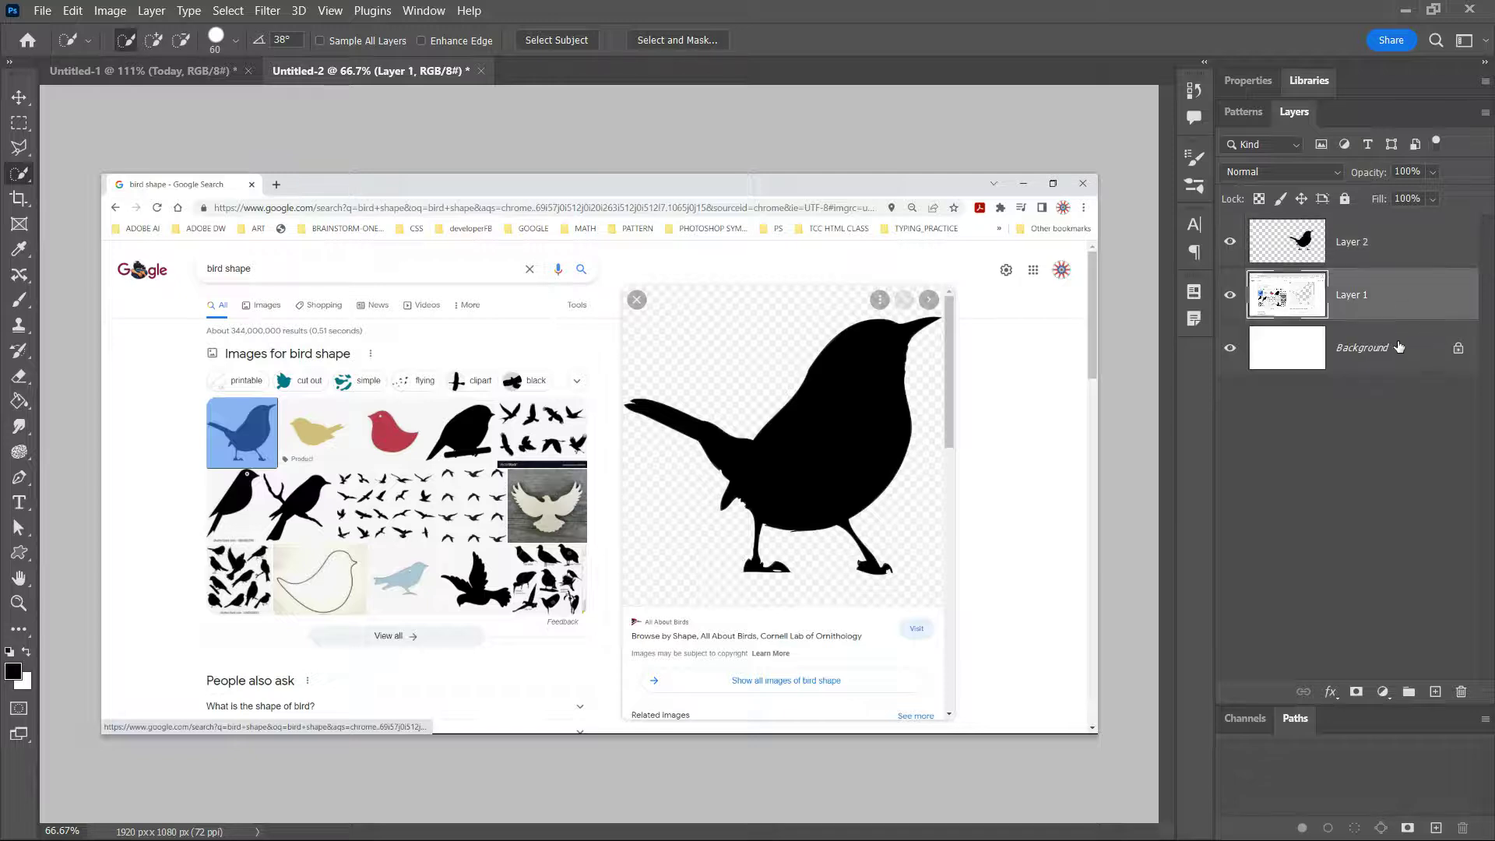
{"action": "left_click", "coordinate": [1401, 349], "text": "shift"}
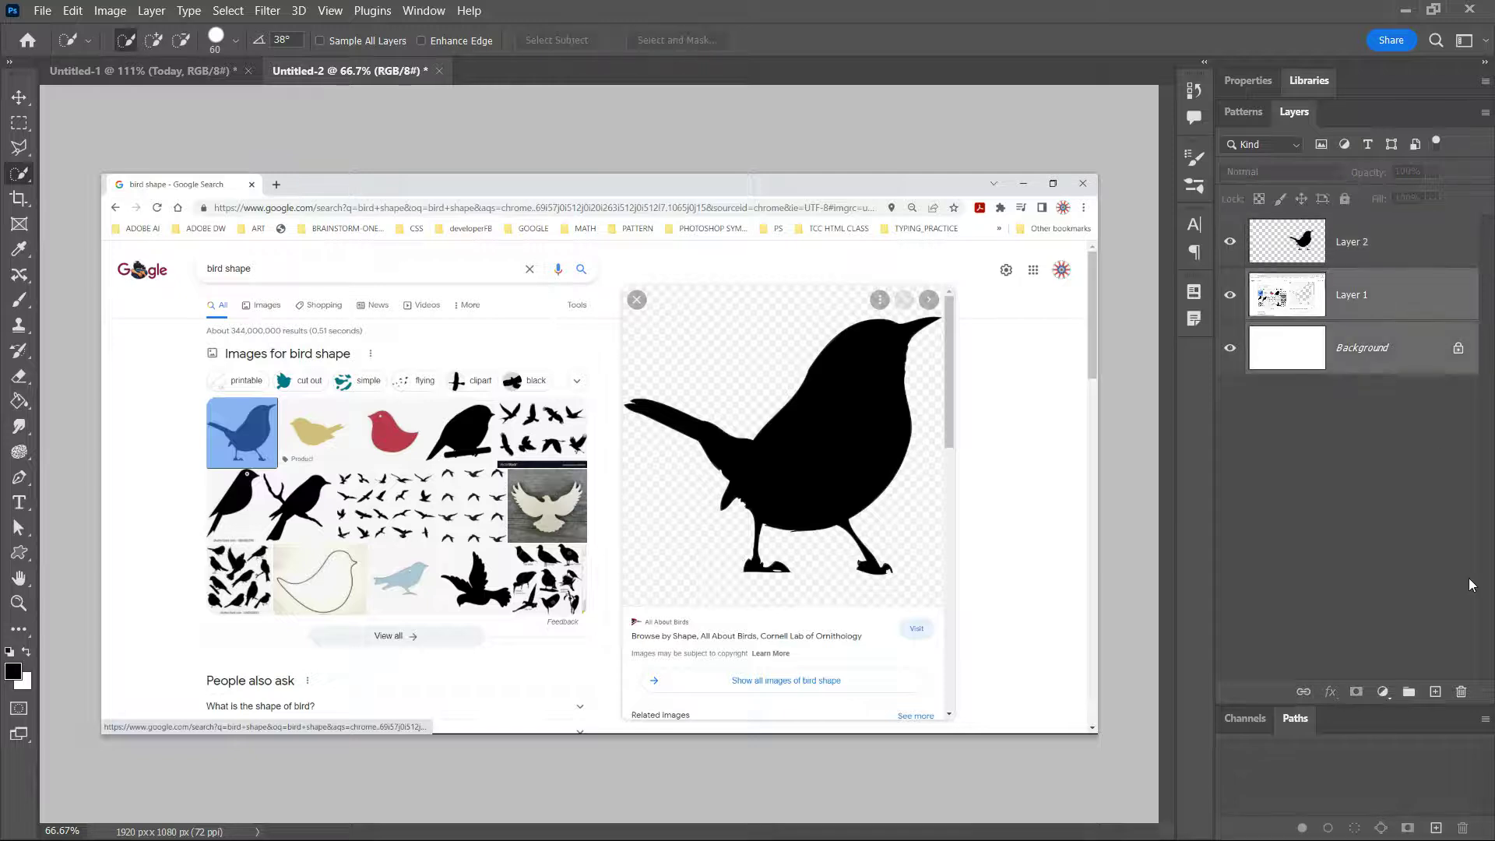
{"action": "left_click", "coordinate": [1459, 692]}
{"action": "left_click", "coordinate": [693, 334]}
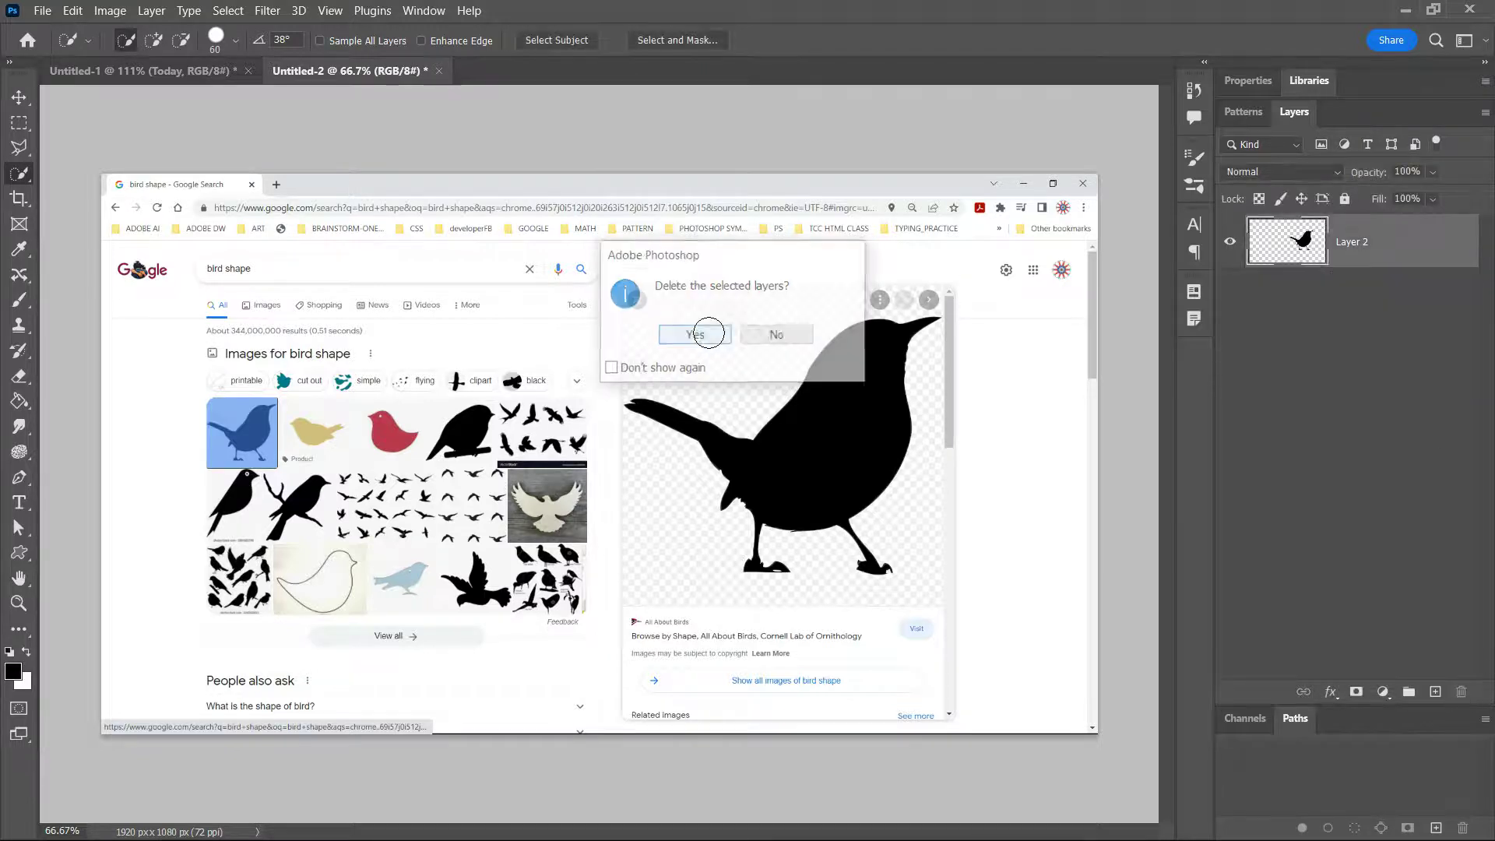
Trim the canvas on all four sides based on transparent pixels.
{"action": "left_click", "coordinate": [105, 12]}
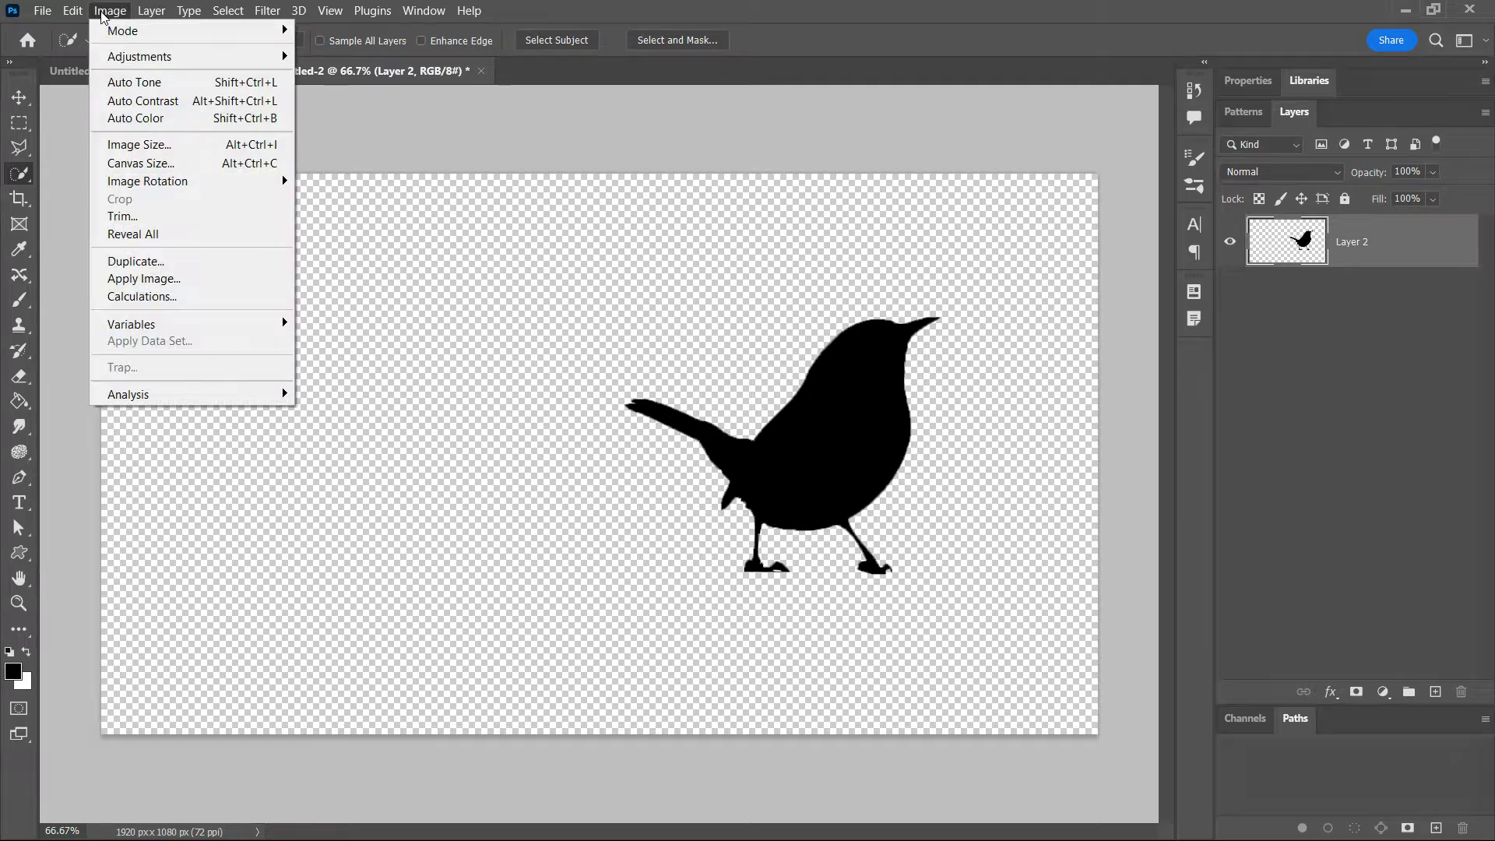
{"action": "left_click", "coordinate": [131, 218]}
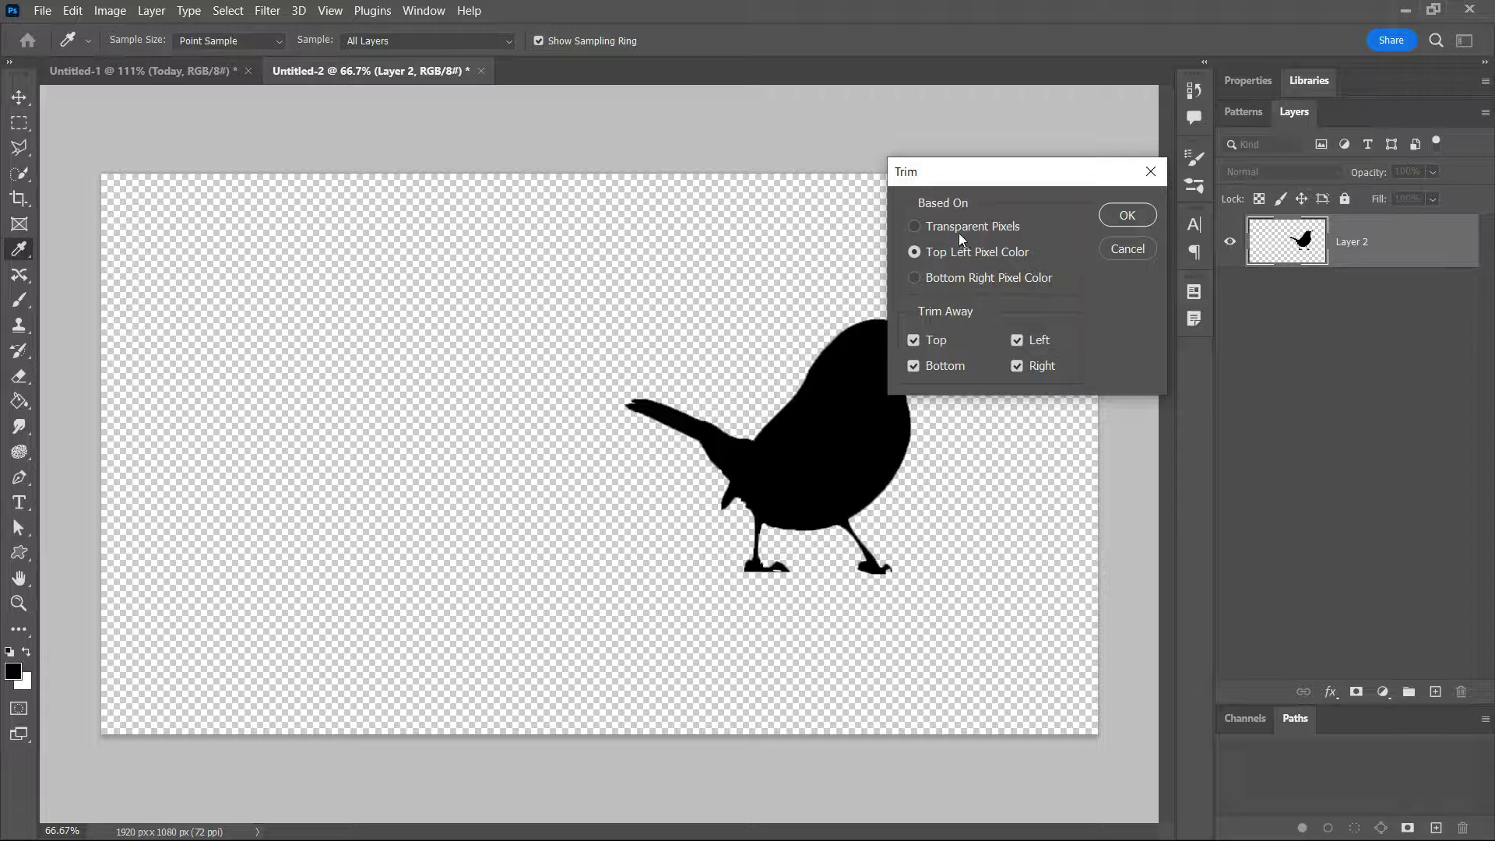
{"action": "left_click", "coordinate": [912, 226]}
{"action": "left_click", "coordinate": [1127, 214]}
Convert the bird's outline selection into a work path and define it as a custom shape named Wren.
{"action": "key", "text": "w"}
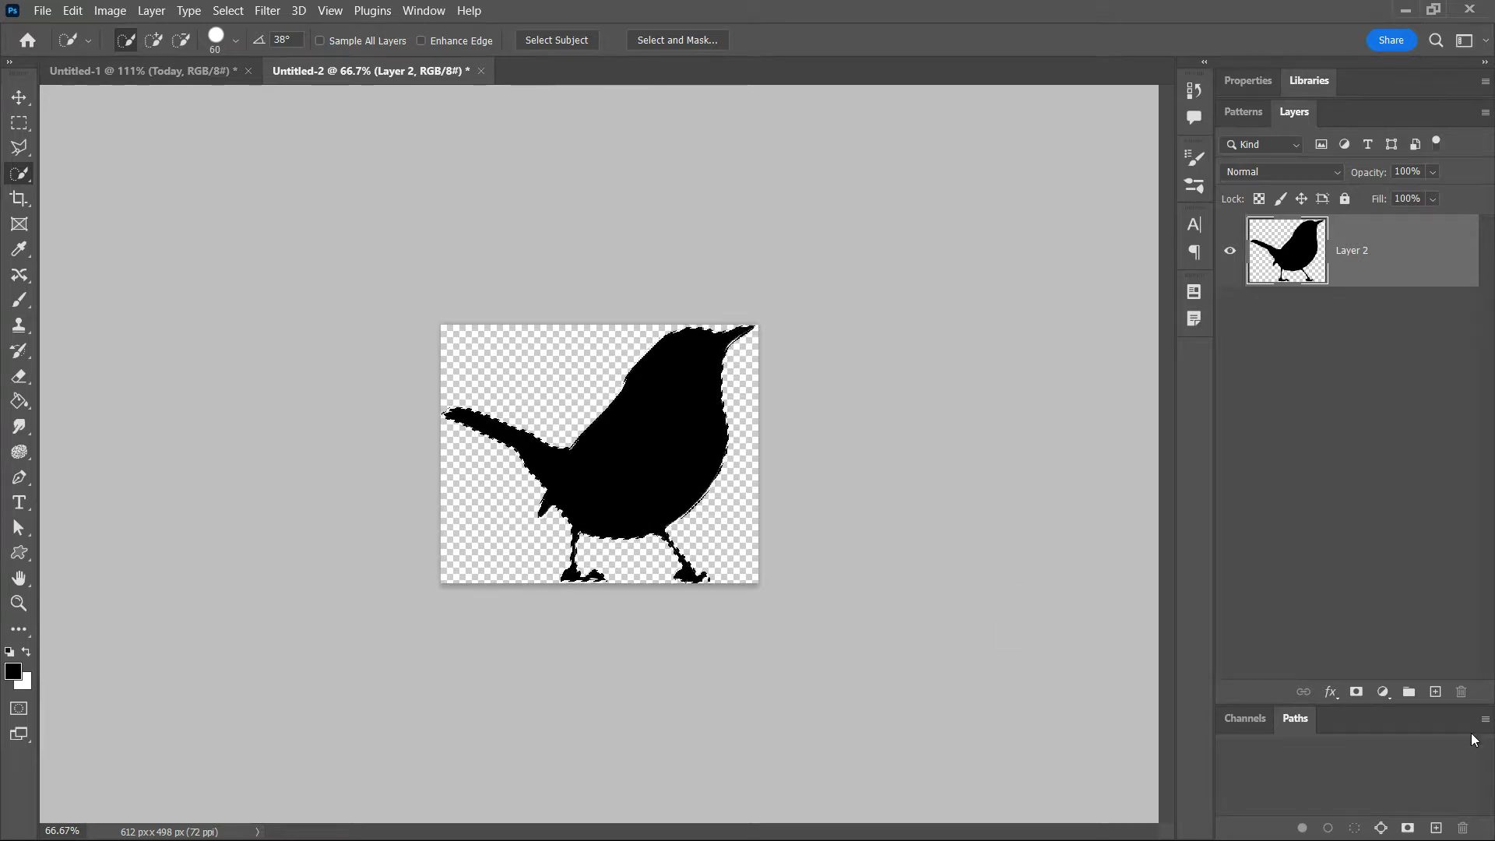
{"action": "left_click", "coordinate": [1380, 828]}
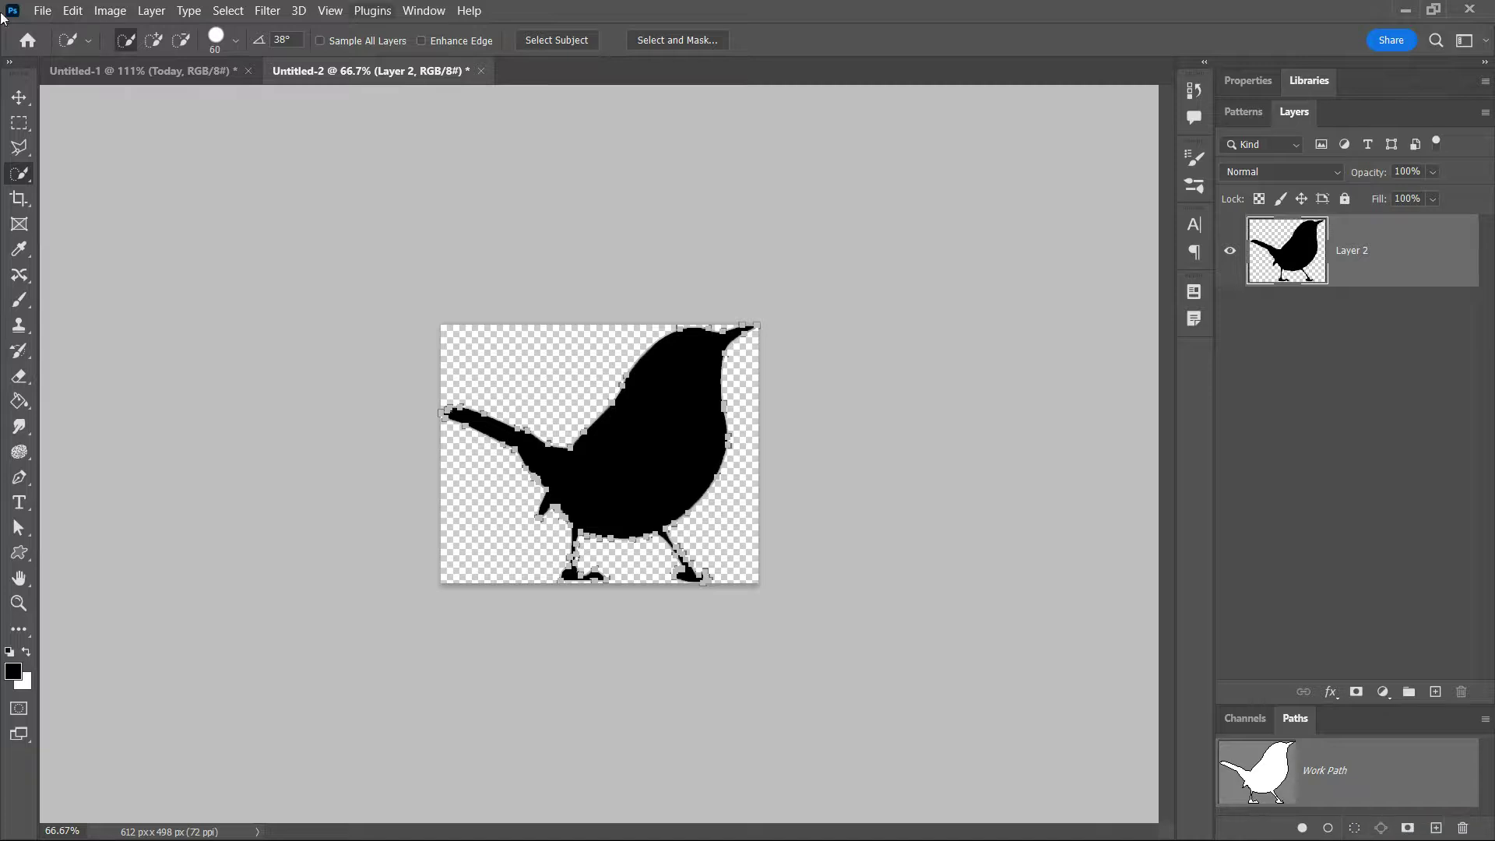
{"action": "left_click", "coordinate": [71, 11]}
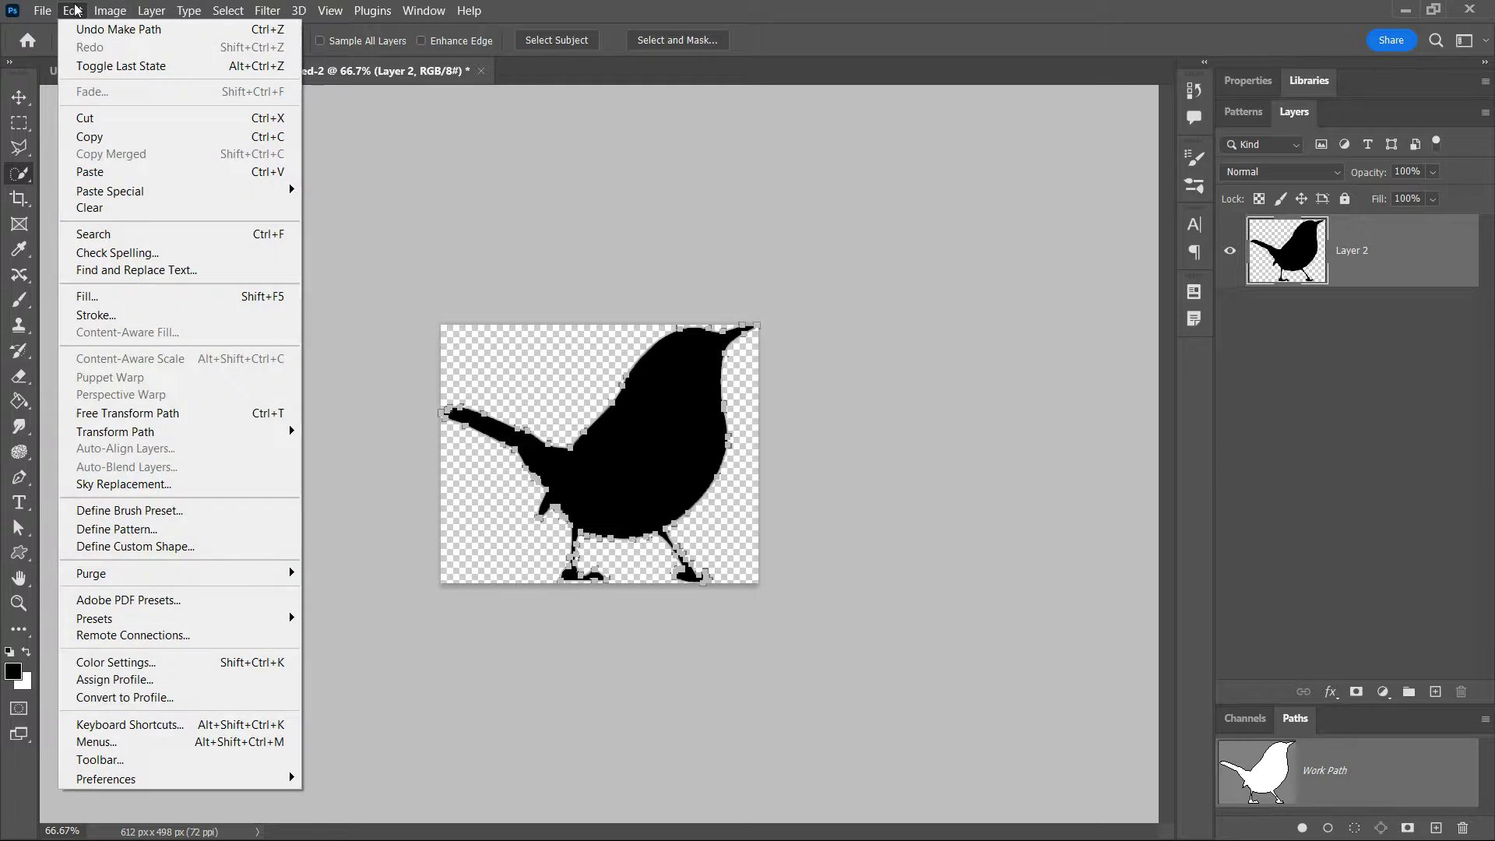
{"action": "left_click", "coordinate": [133, 547]}
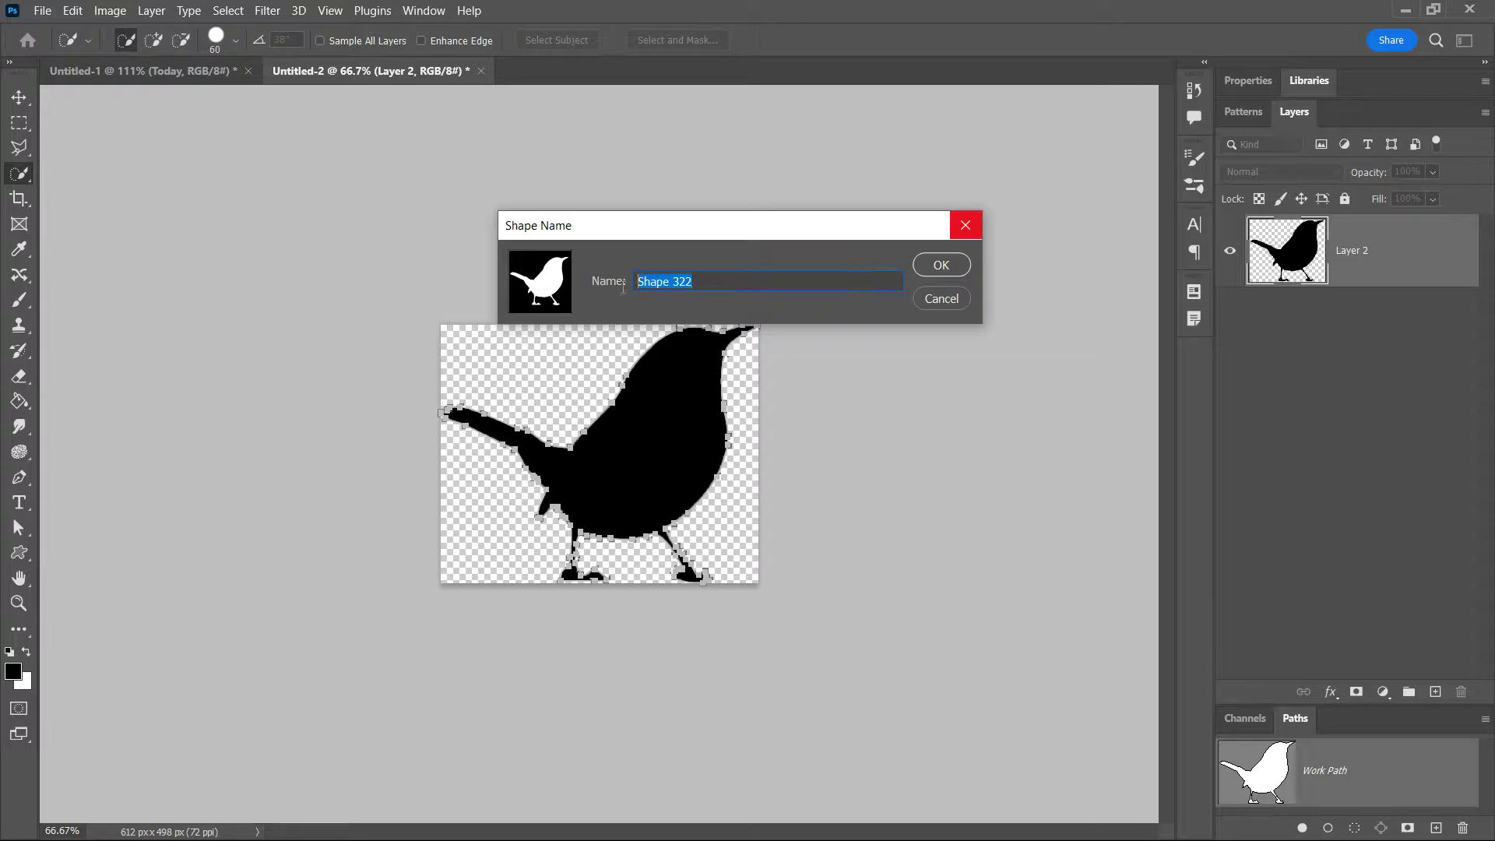
{"action": "type", "text": "Wren"}
{"action": "key", "text": "Return"}
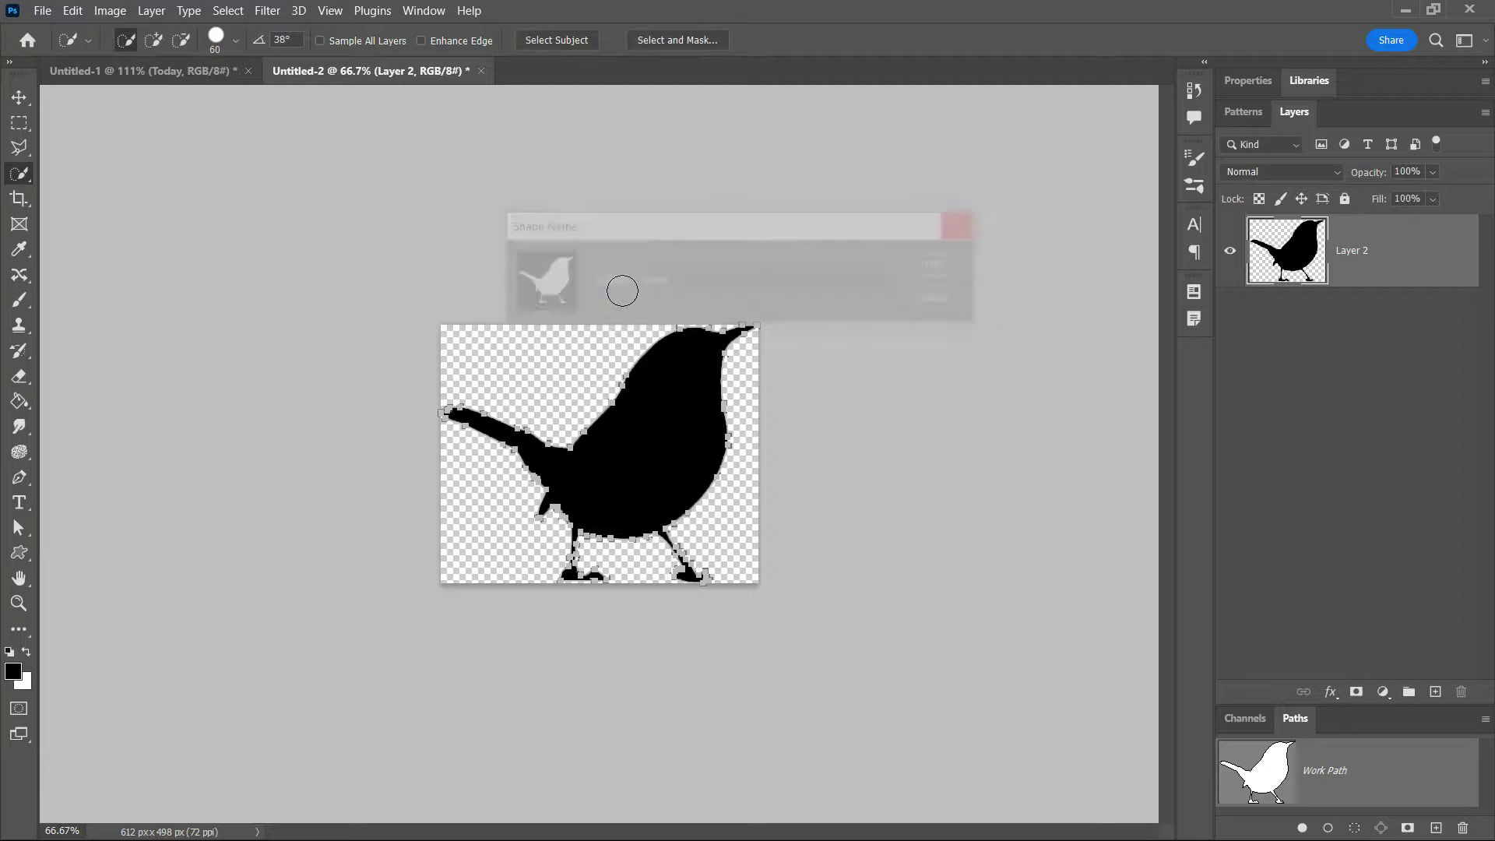
Close the bird silhouette document without saving it and return to the flower project.
{"action": "left_click", "coordinate": [24, 98]}
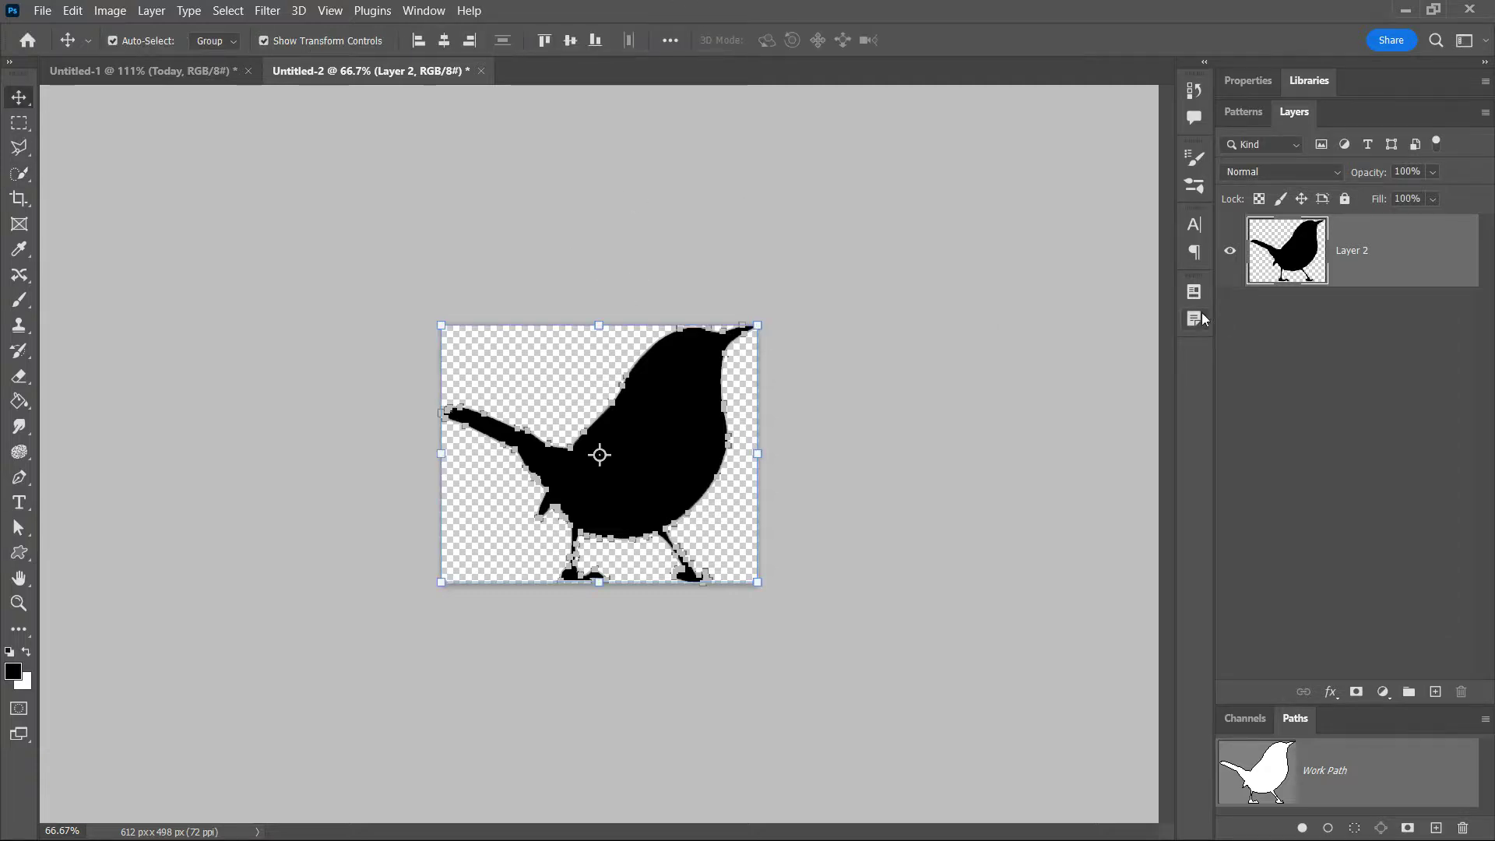
{"action": "left_click", "coordinate": [480, 70]}
{"action": "left_click", "coordinate": [762, 340]}
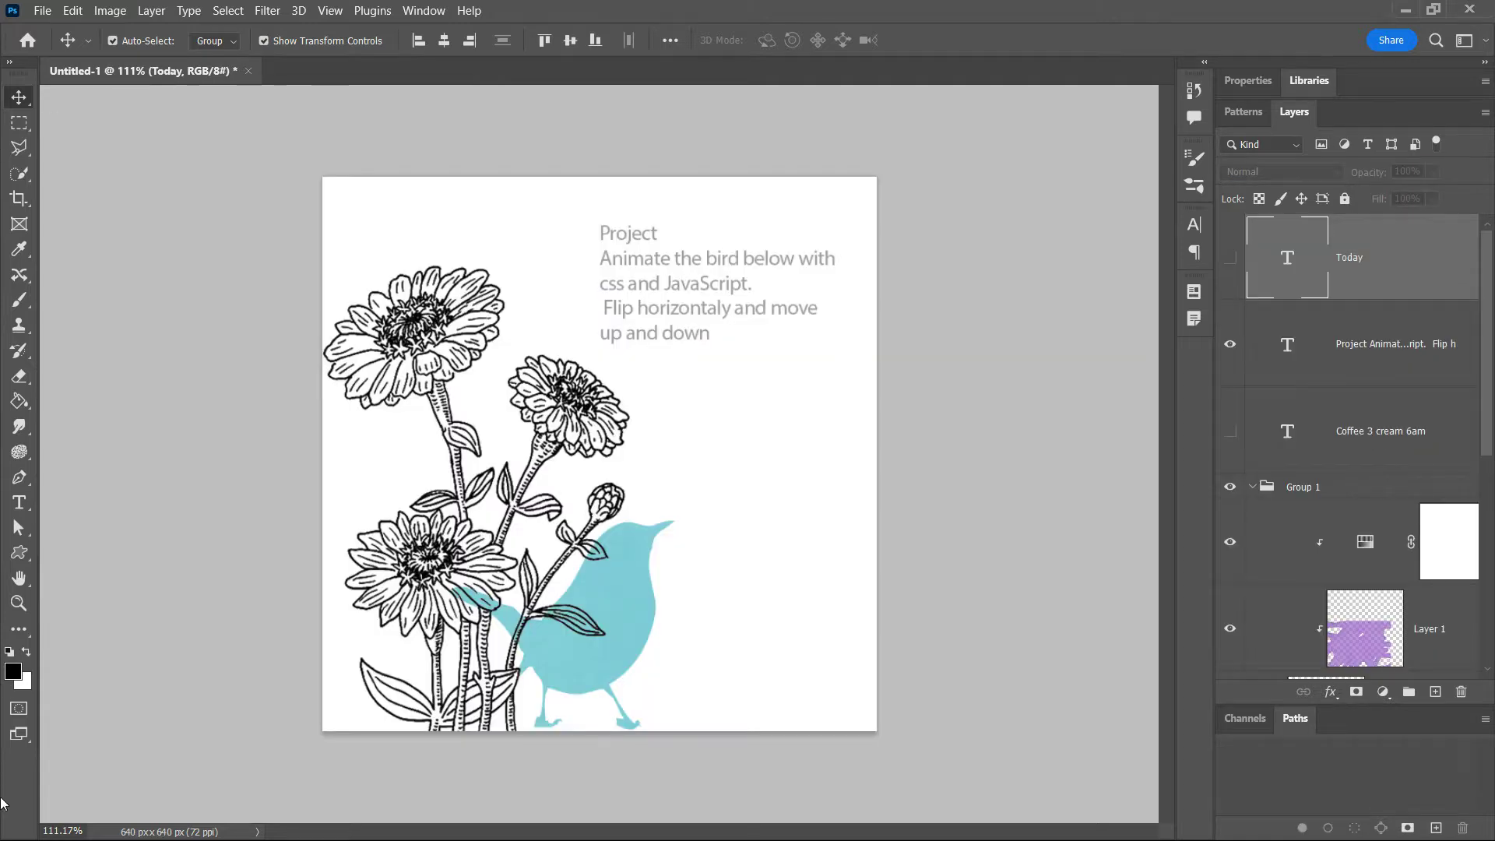
Draw the bird custom shape about 170 x 167 px in the white area below the project text.
{"action": "left_click", "coordinate": [17, 557]}
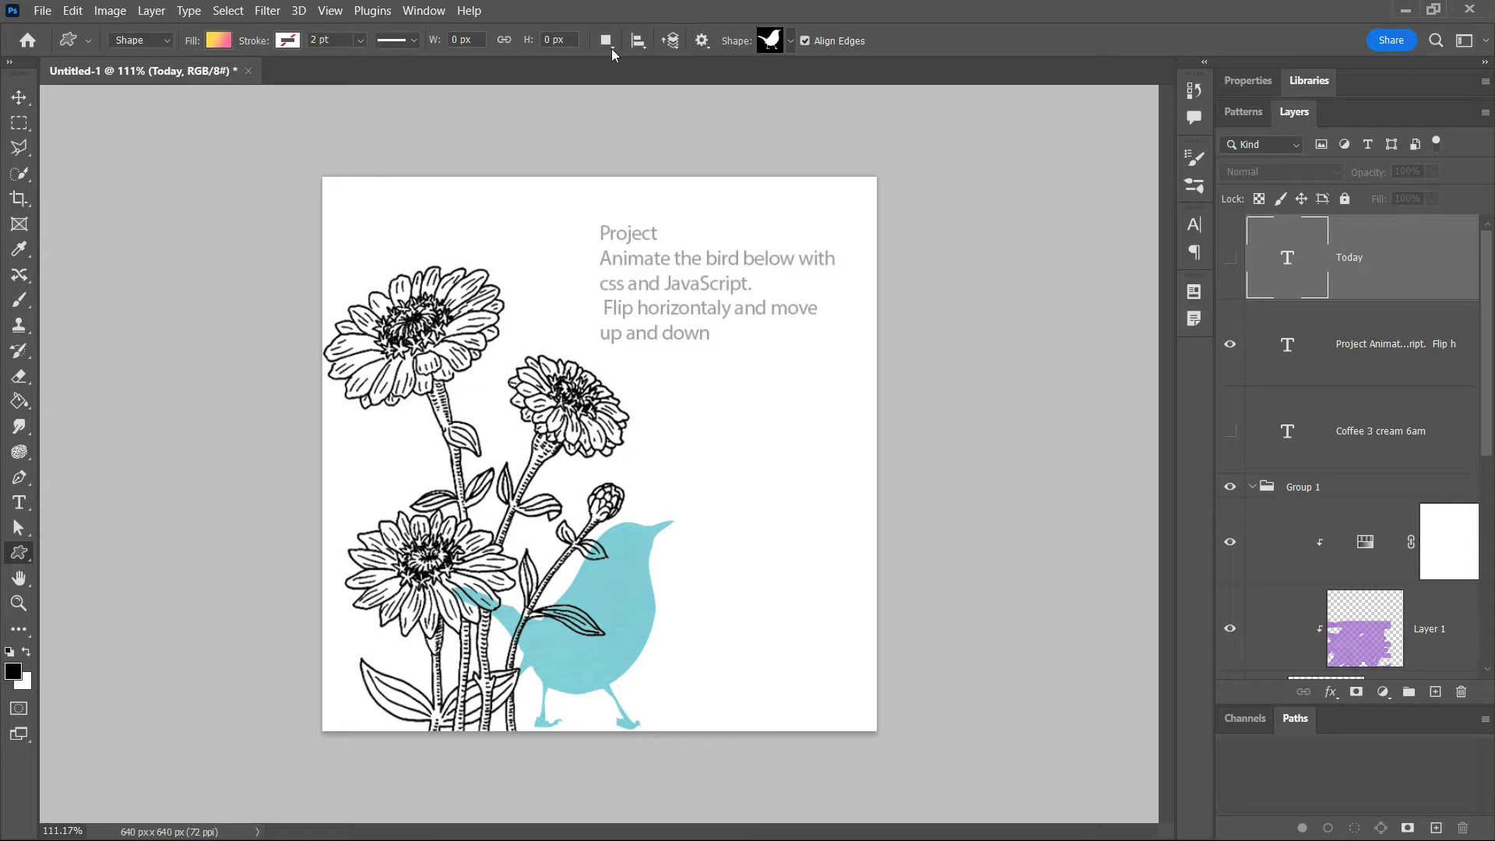
{"action": "left_click", "coordinate": [792, 39]}
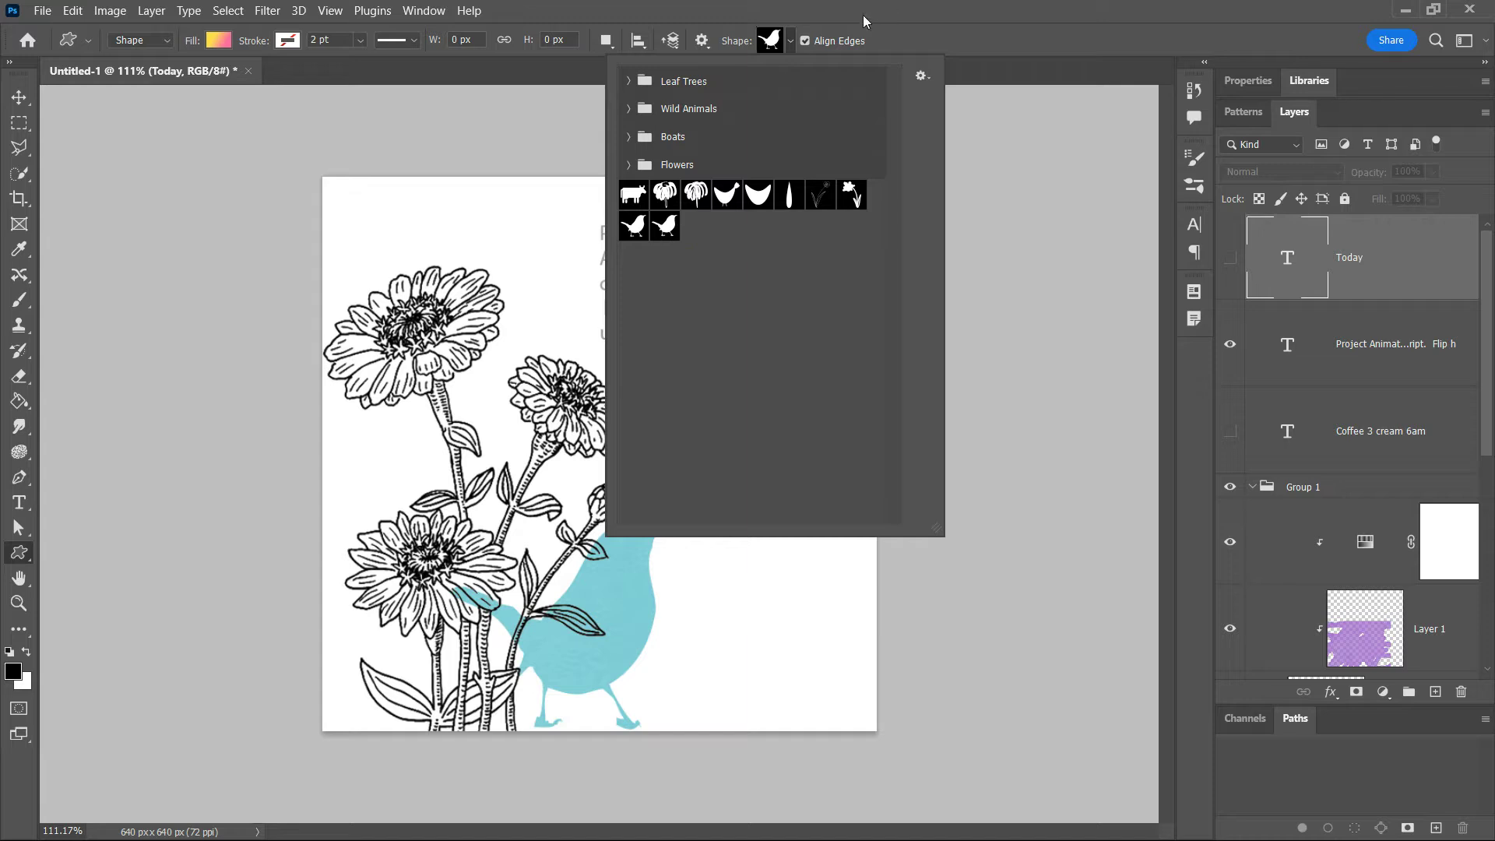
{"action": "left_click", "coordinate": [785, 43]}
{"action": "left_click_drag", "start_coordinate": [710, 383], "coordinate": [845, 527]}
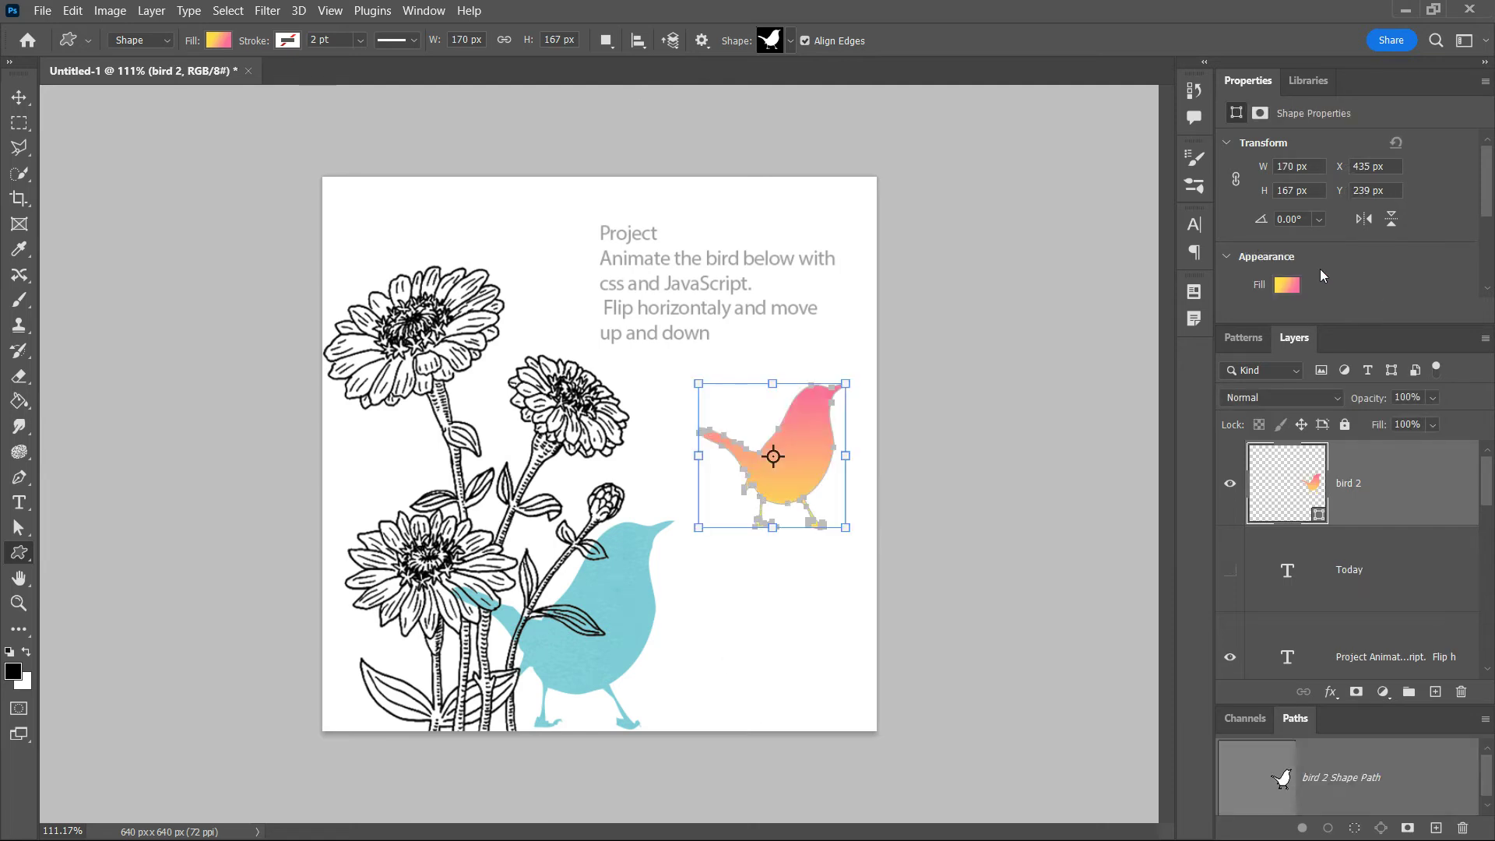
Replace the new bird's gradient fill with a solid magenta-pink colour and save the document.
{"action": "left_click", "coordinate": [1287, 286]}
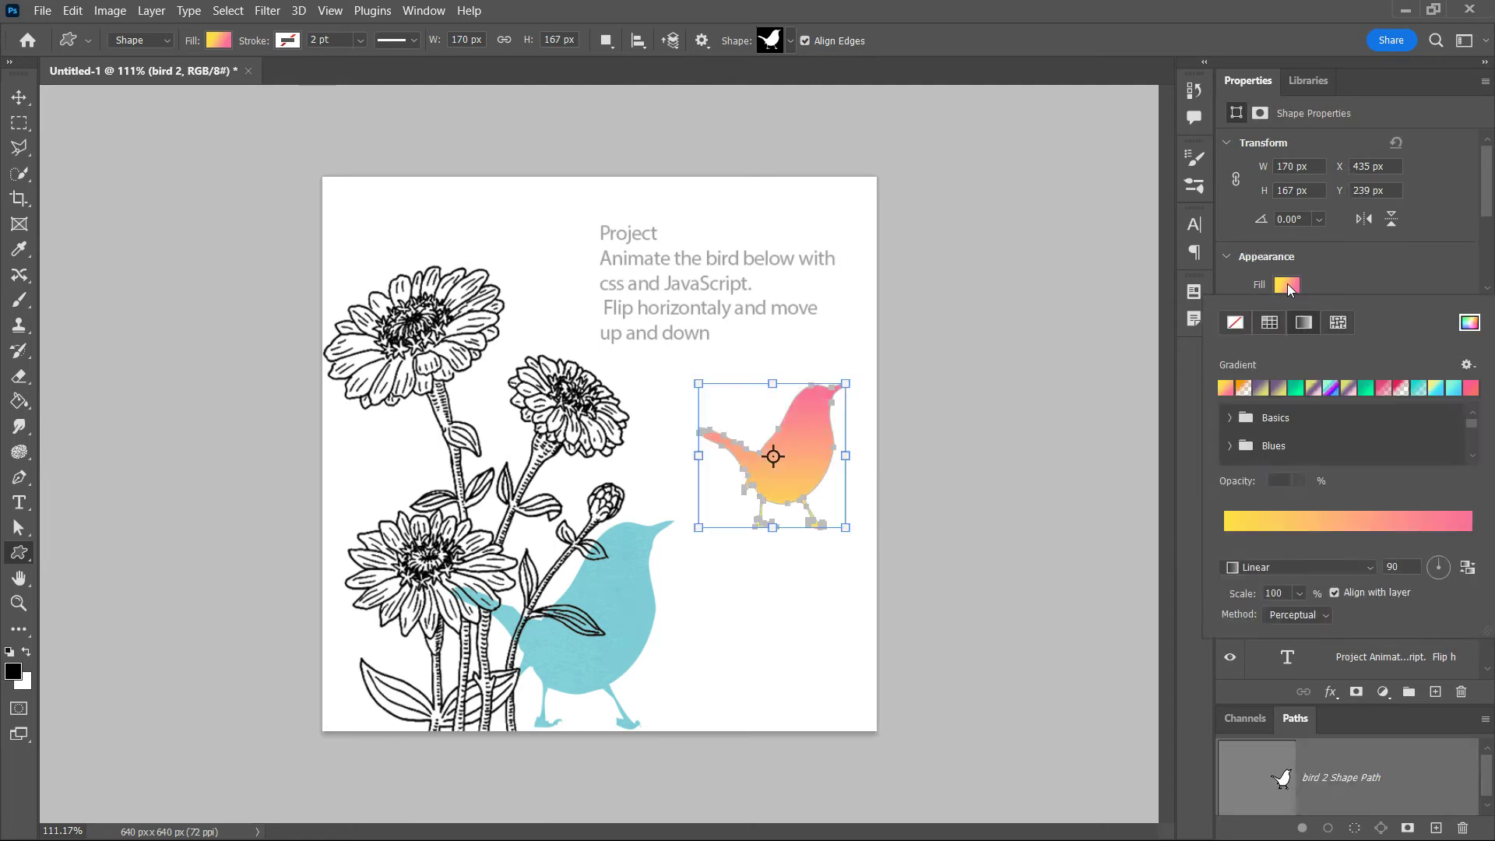
{"action": "left_click", "coordinate": [1235, 322]}
{"action": "left_click", "coordinate": [1268, 323]}
{"action": "left_click", "coordinate": [1293, 388]}
{"action": "key", "text": "Escape"}
{"action": "key", "text": "ctrl+s"}
Draw two smaller birds about 83 px wide, one beside the project text and one near the canvas's lower-right corner.
{"action": "left_click_drag", "start_coordinate": [494, 227], "coordinate": [566, 312]}
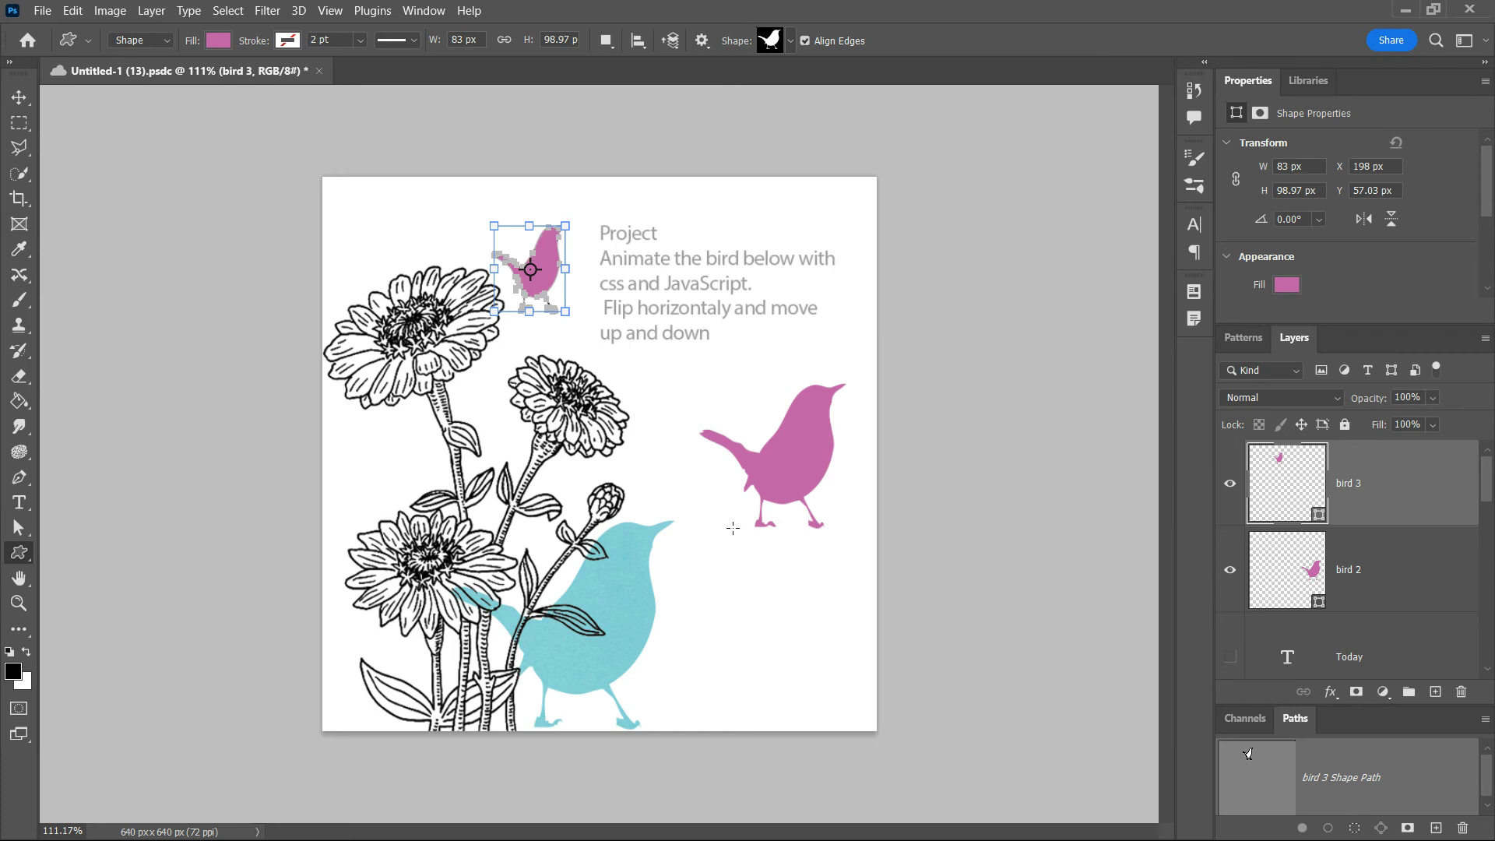
{"action": "left_click_drag", "start_coordinate": [781, 628], "coordinate": [853, 695]}
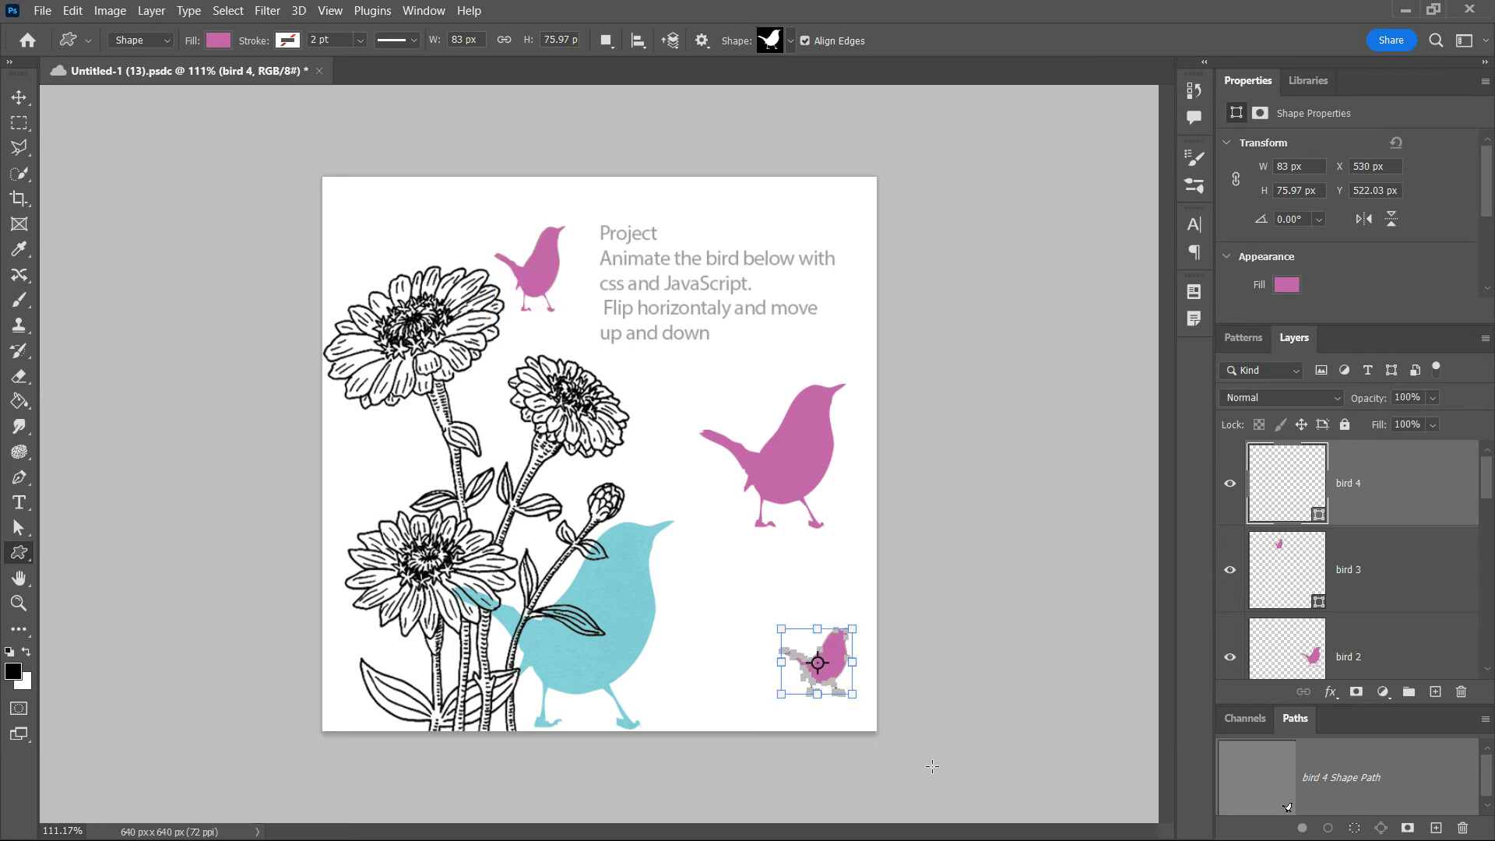